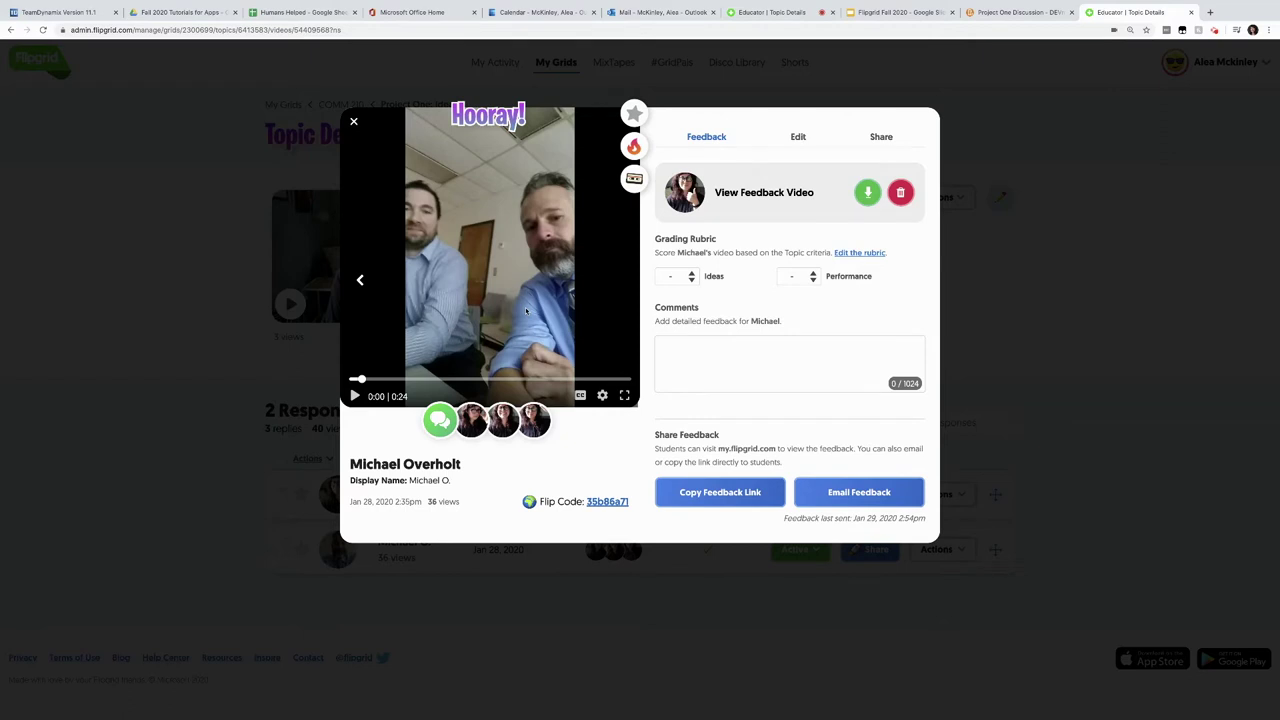
# Choose Spark Video on the student's response to turn it into a new topic.
pyautogui.click(633, 148)
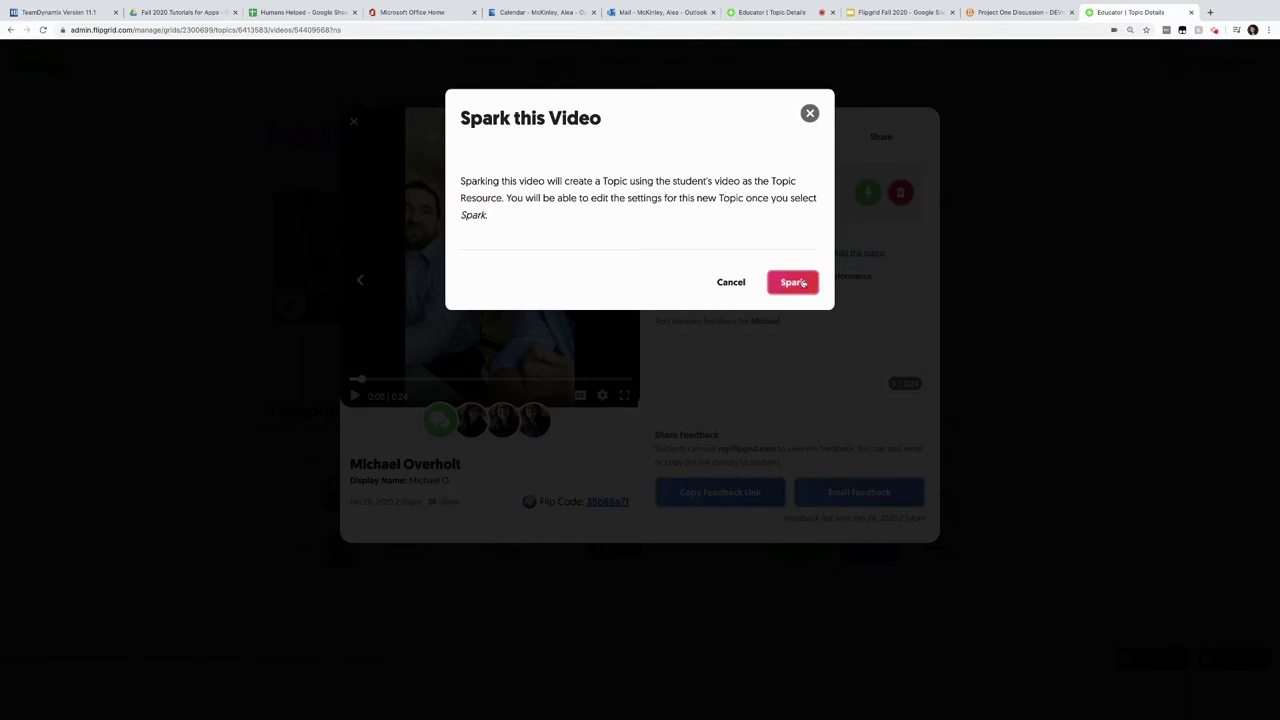
# Confirm Spark and save the new topic built from the student's response video.
pyautogui.click(792, 283)
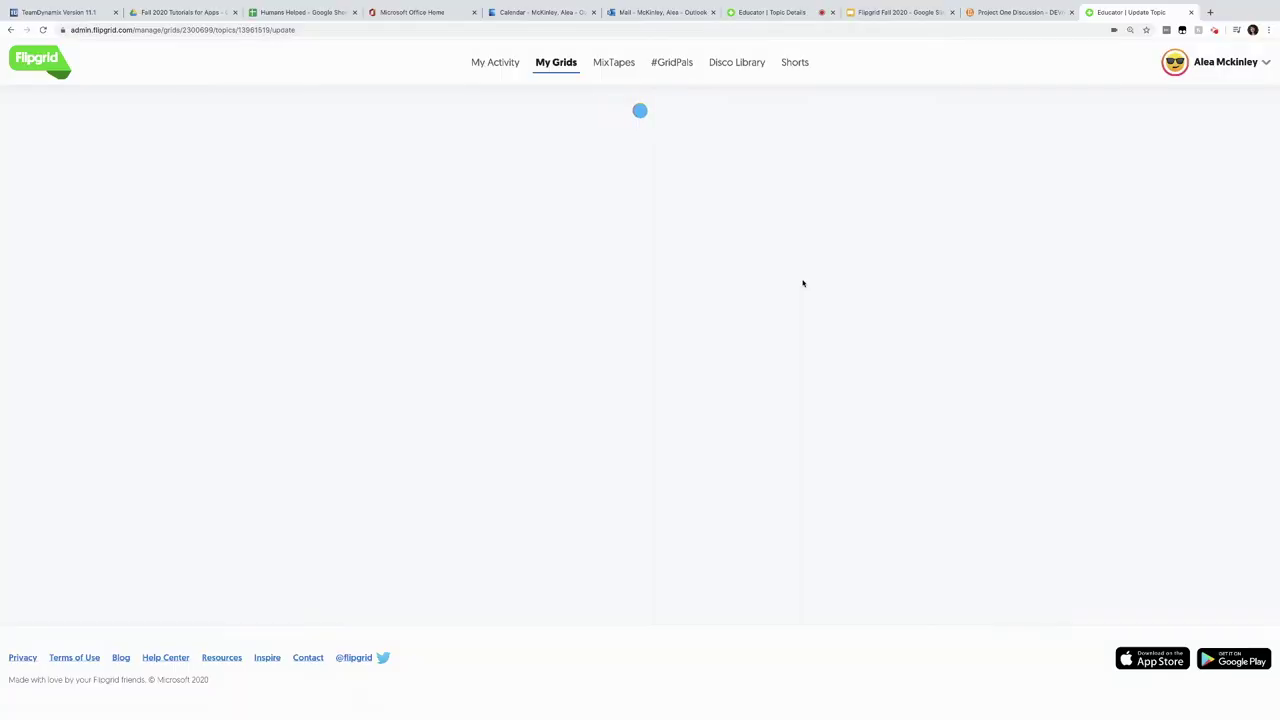
pyautogui.moveTo(1272, 240); pyautogui.dragTo(1200, 371)
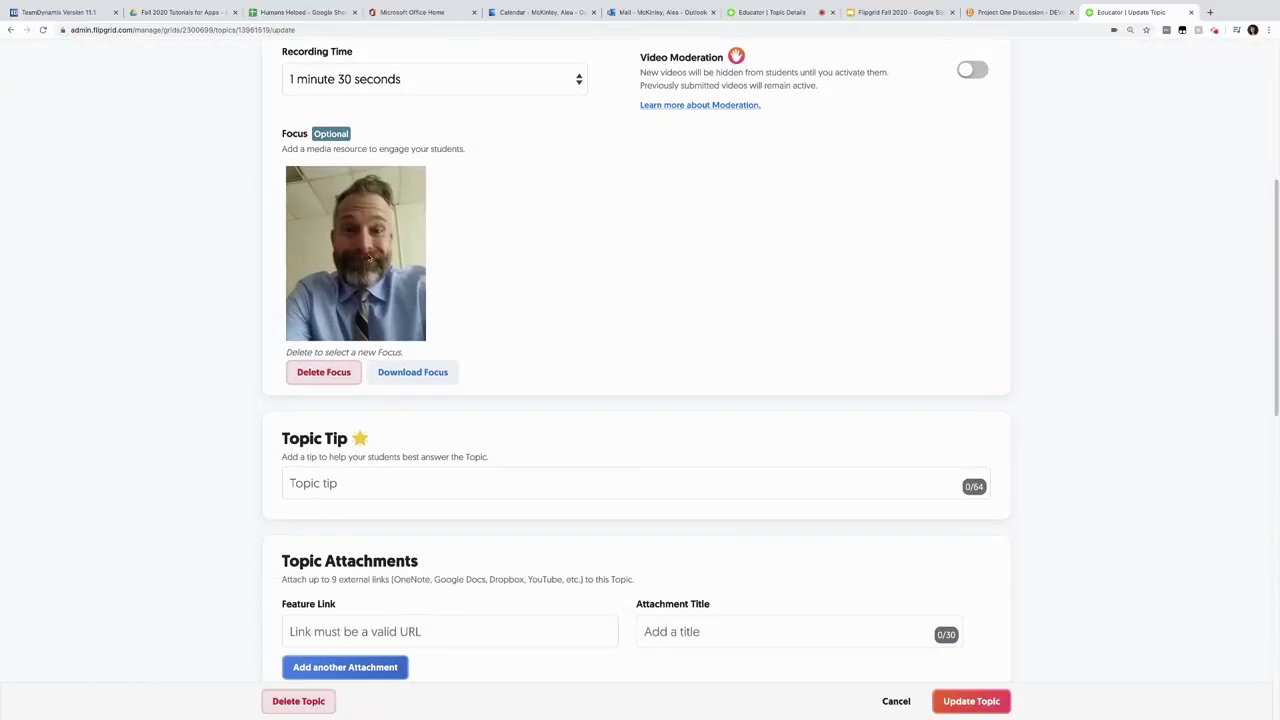
pyautogui.click(976, 701)
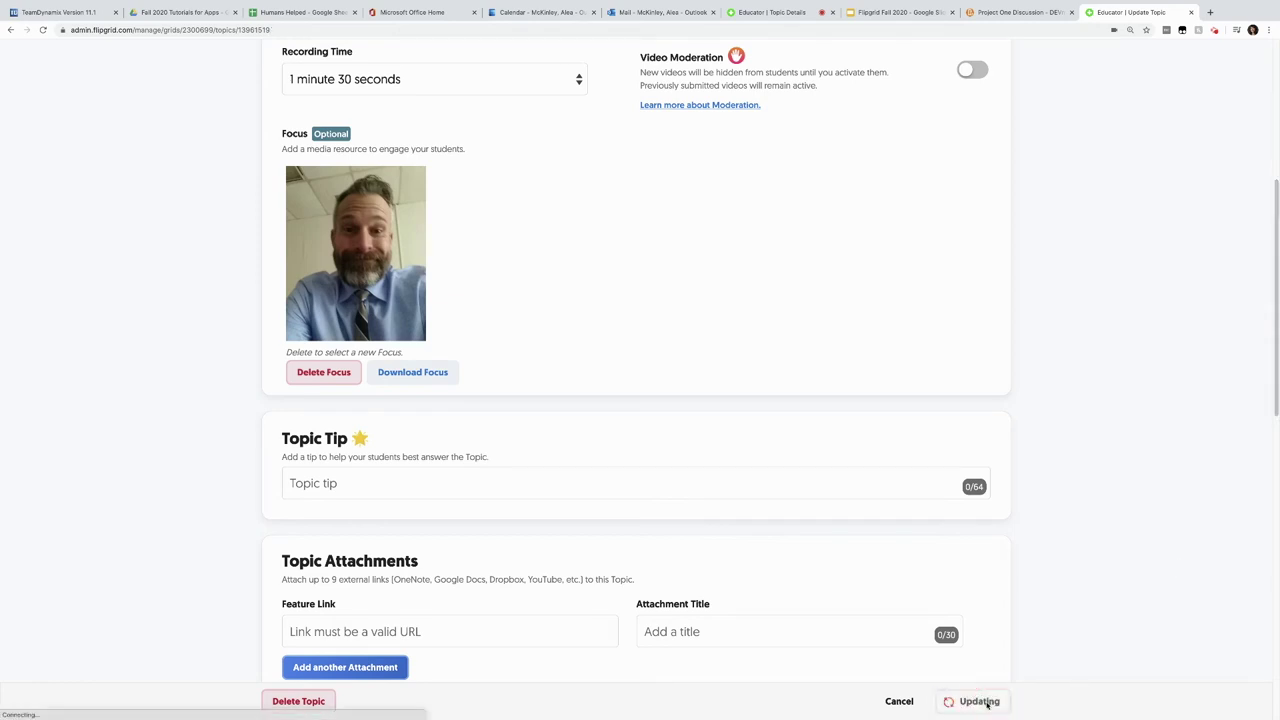
pyautogui.moveTo(1274, 318); pyautogui.dragTo(1270, 375)
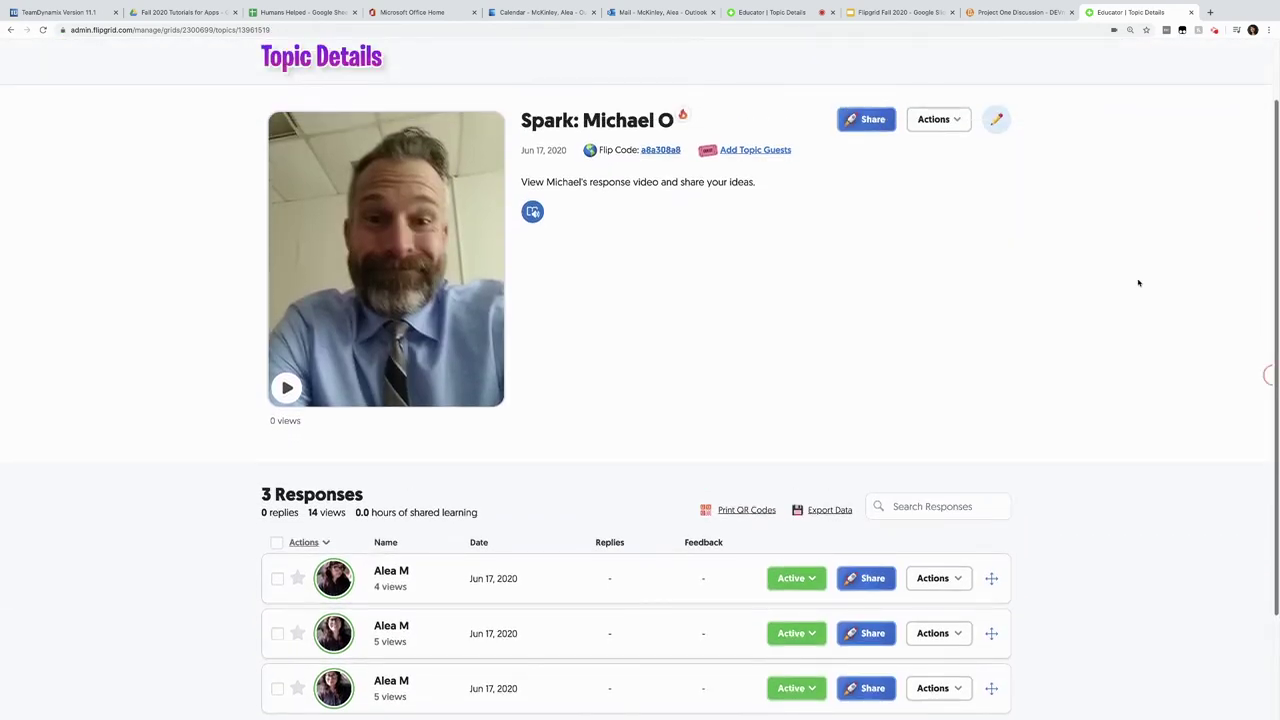
# Preview the Spark topic's student-facing page from its Flip Code link, then close that tab.
pyautogui.click(661, 150)
pyautogui.scroll(-4, 1258, 287)
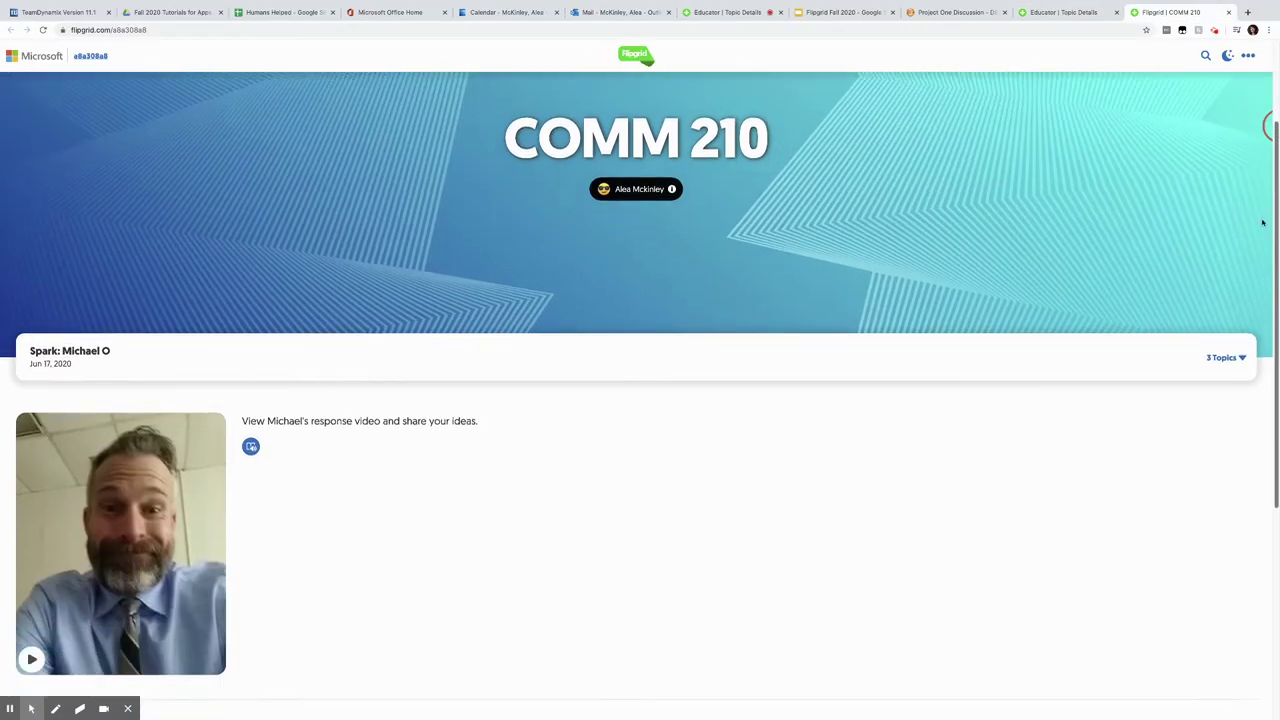
pyautogui.scroll(-2, 1256, 300)
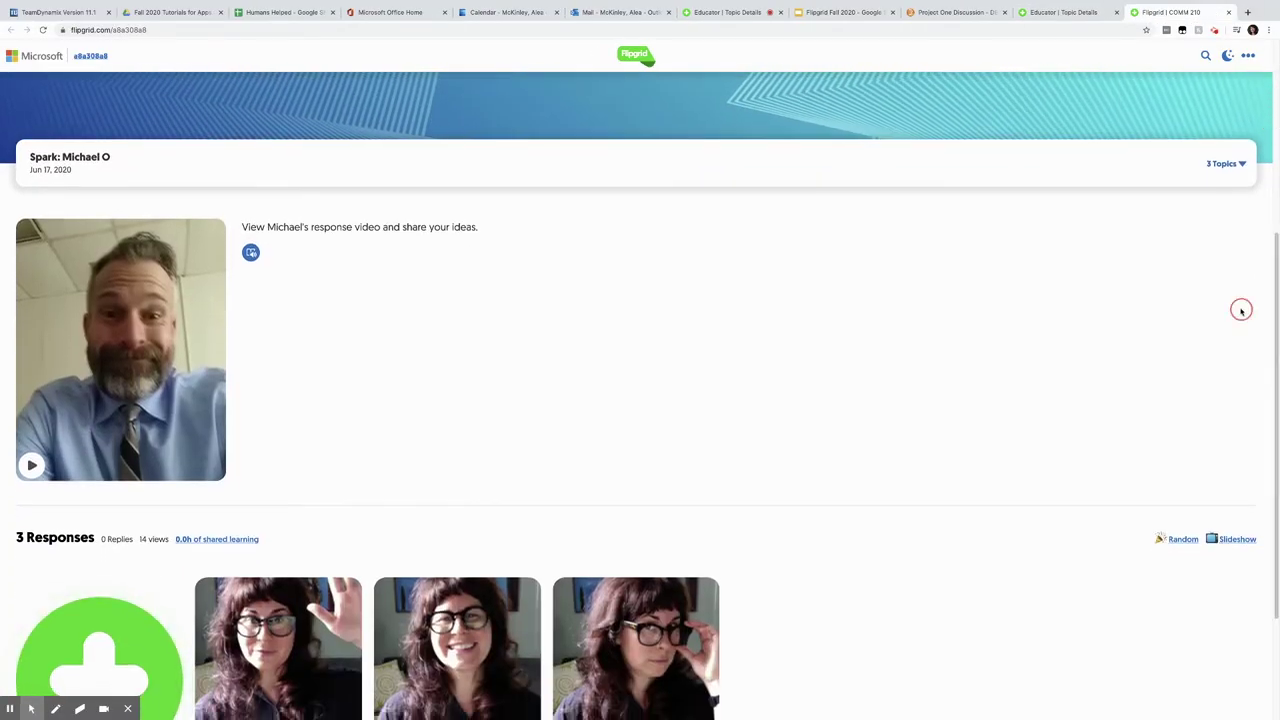
pyautogui.scroll(-3, 352, 450)
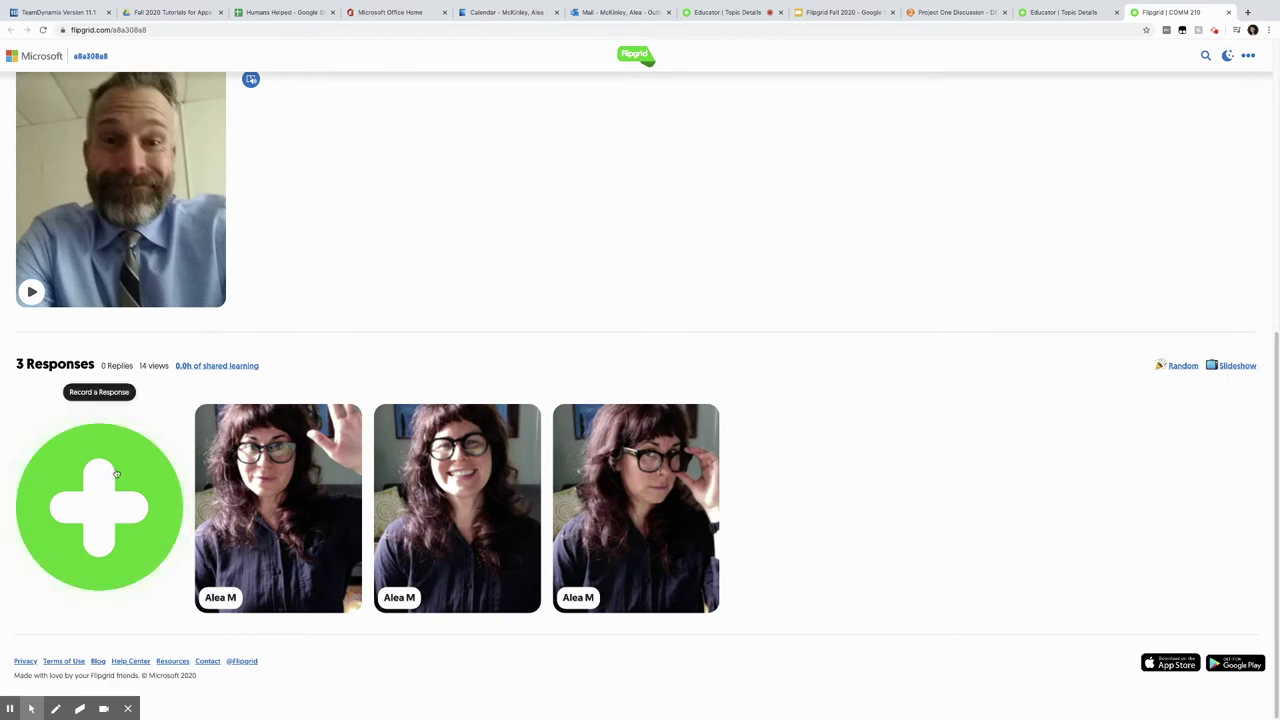
pyautogui.hotkey('ctrl', 'w')
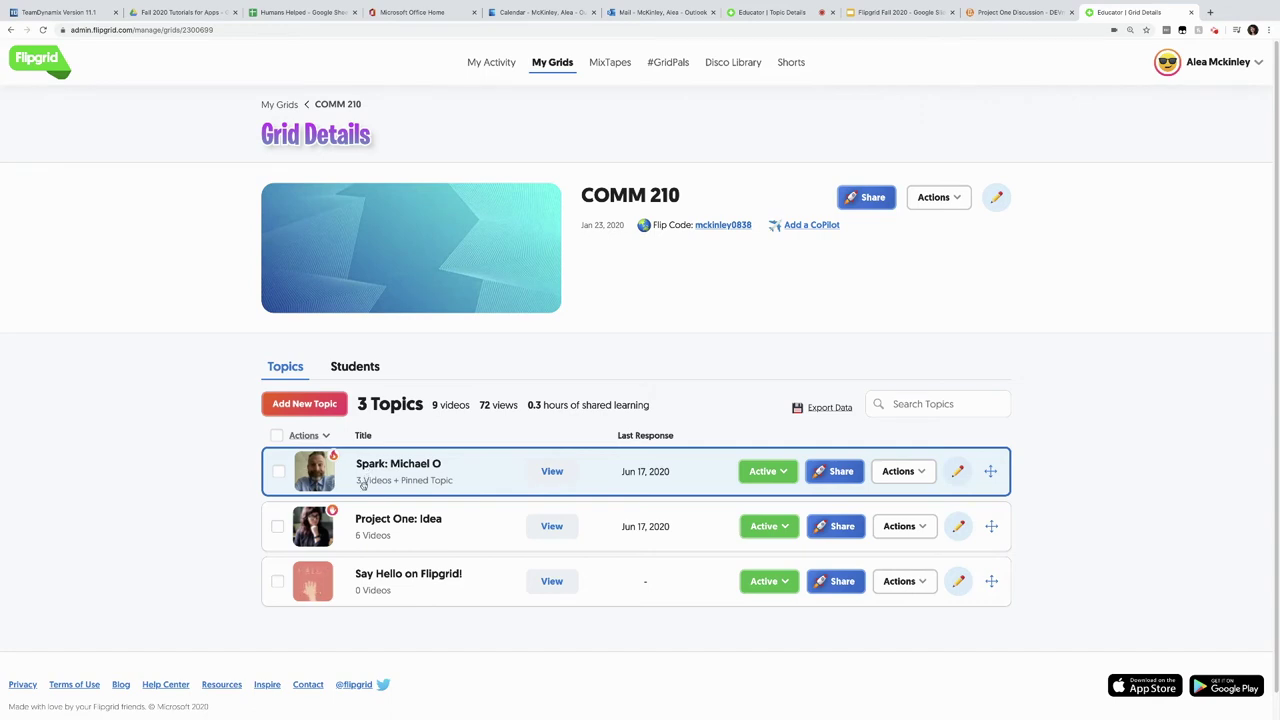
# Open the student's response in Project One: Idea and stop its playback.
pyautogui.click(411, 527)
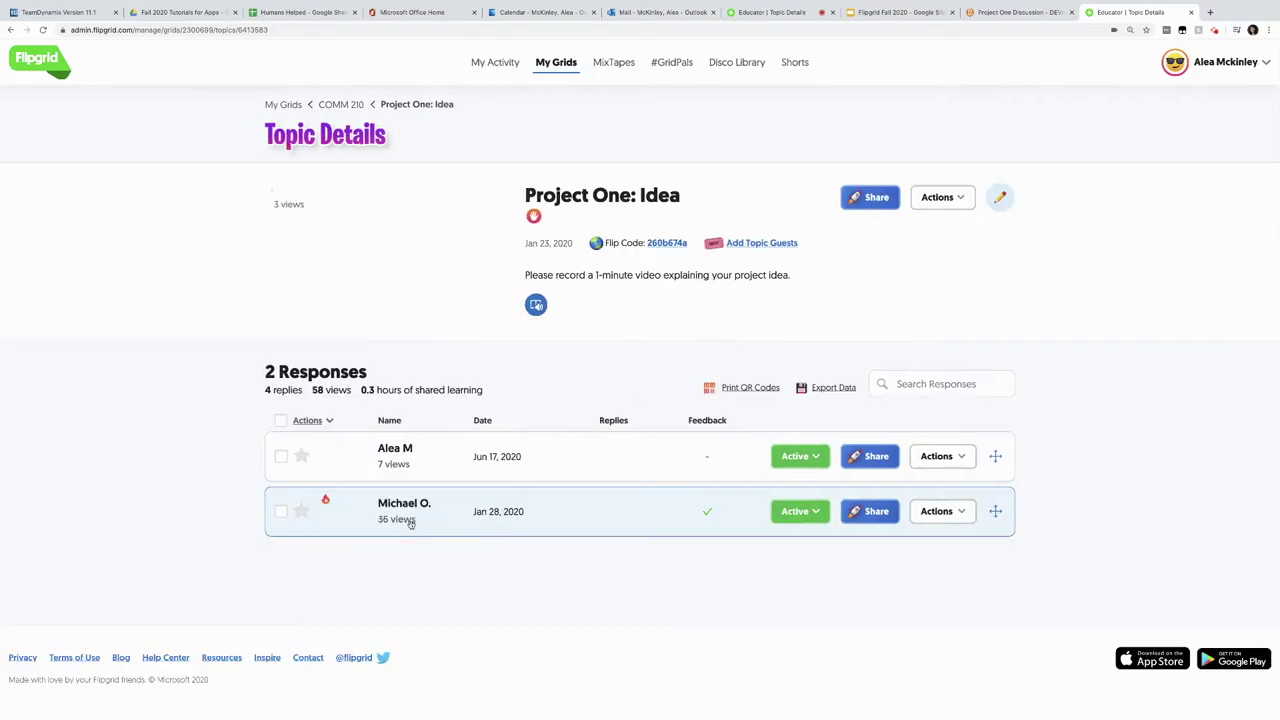
pyautogui.click(393, 541)
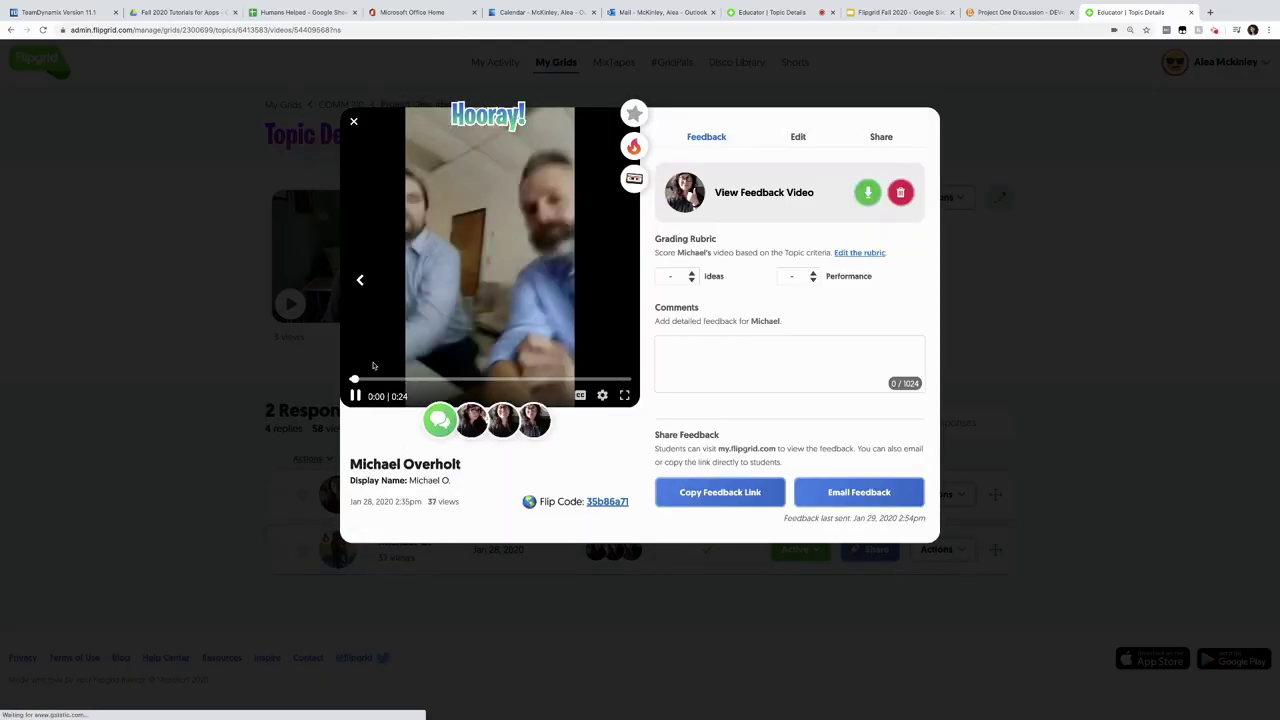
pyautogui.click(524, 292)
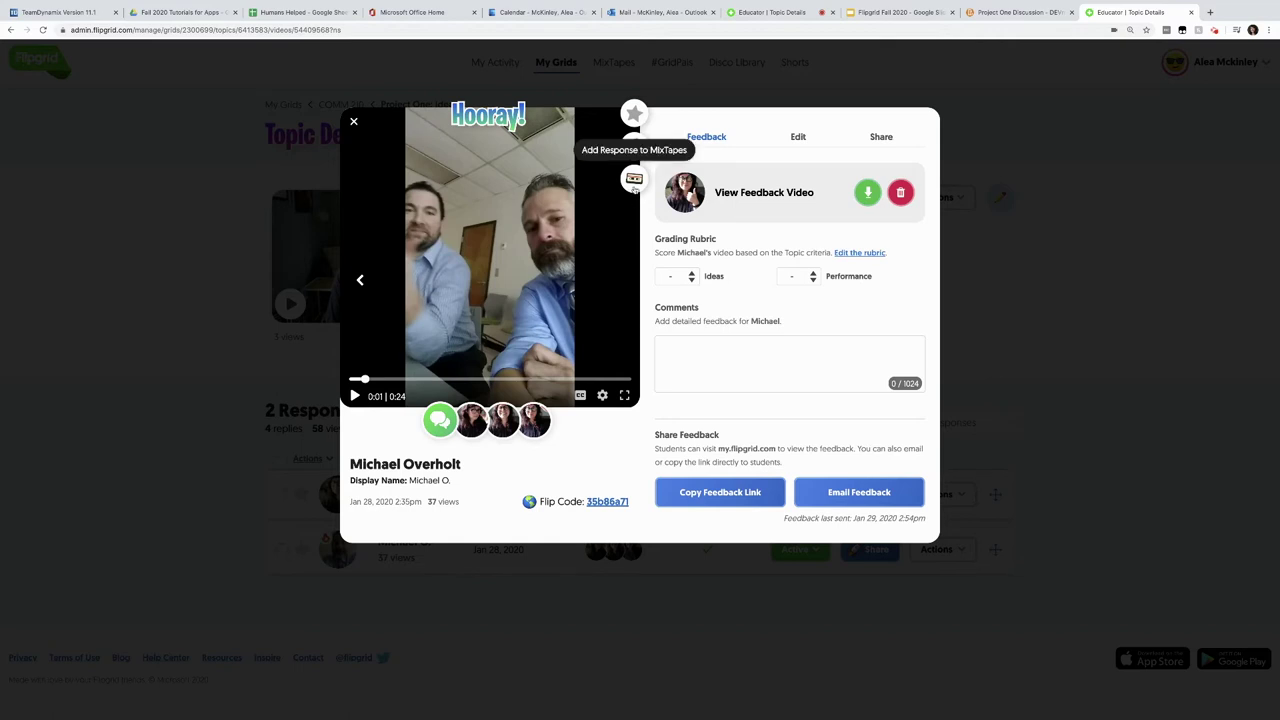
# Add the response to a new MixTape titled 'Important Class Videos', then close the video.
pyautogui.click(633, 181)
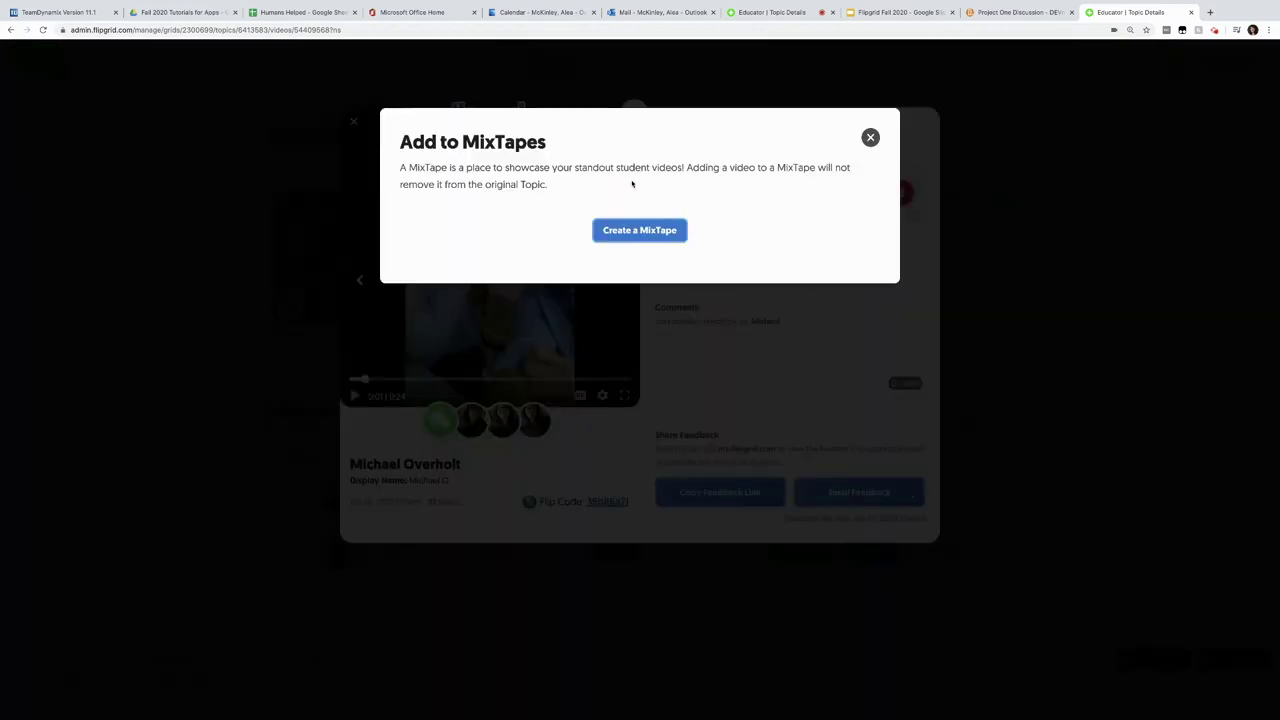
pyautogui.click(633, 230)
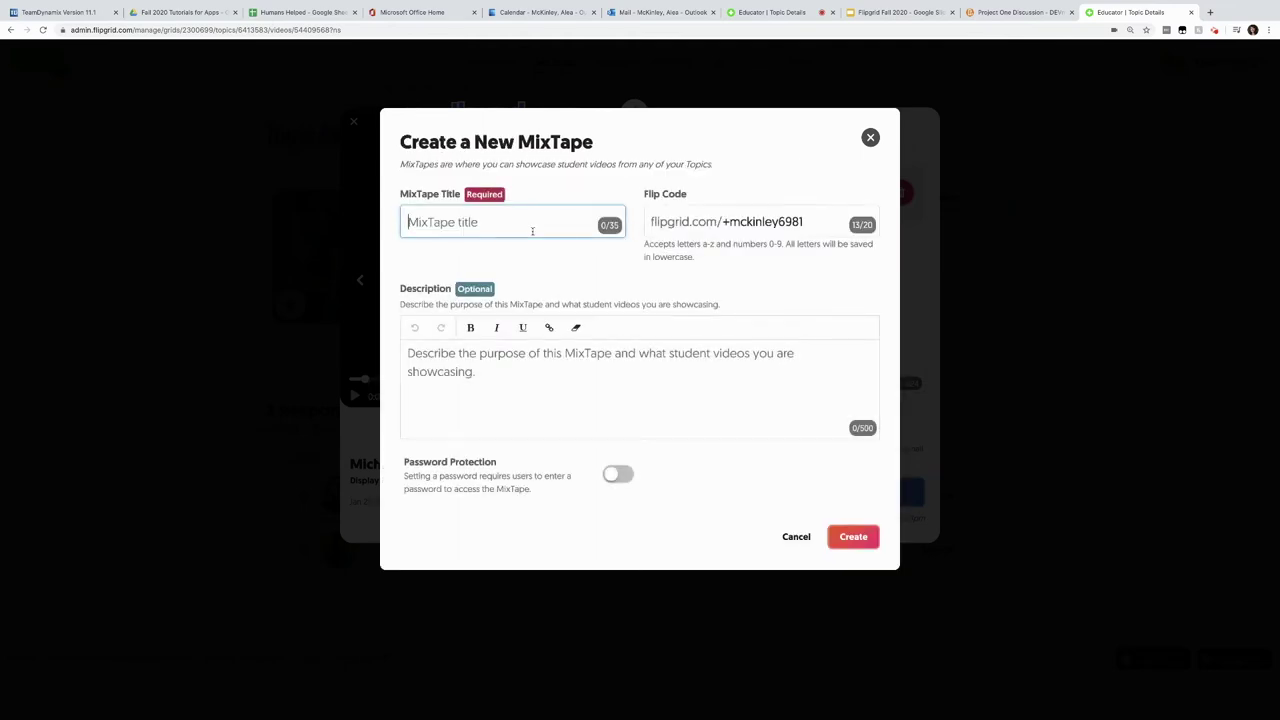
pyautogui.write('Important Class Videos')
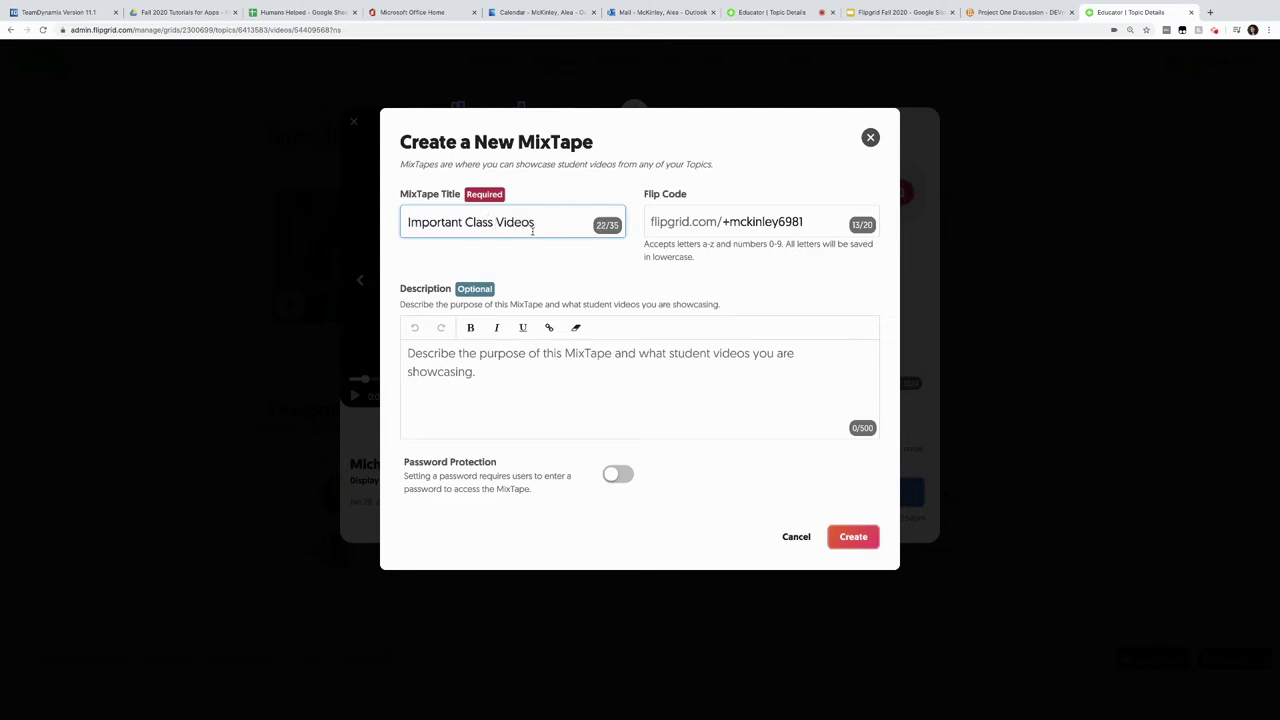
pyautogui.click(866, 537)
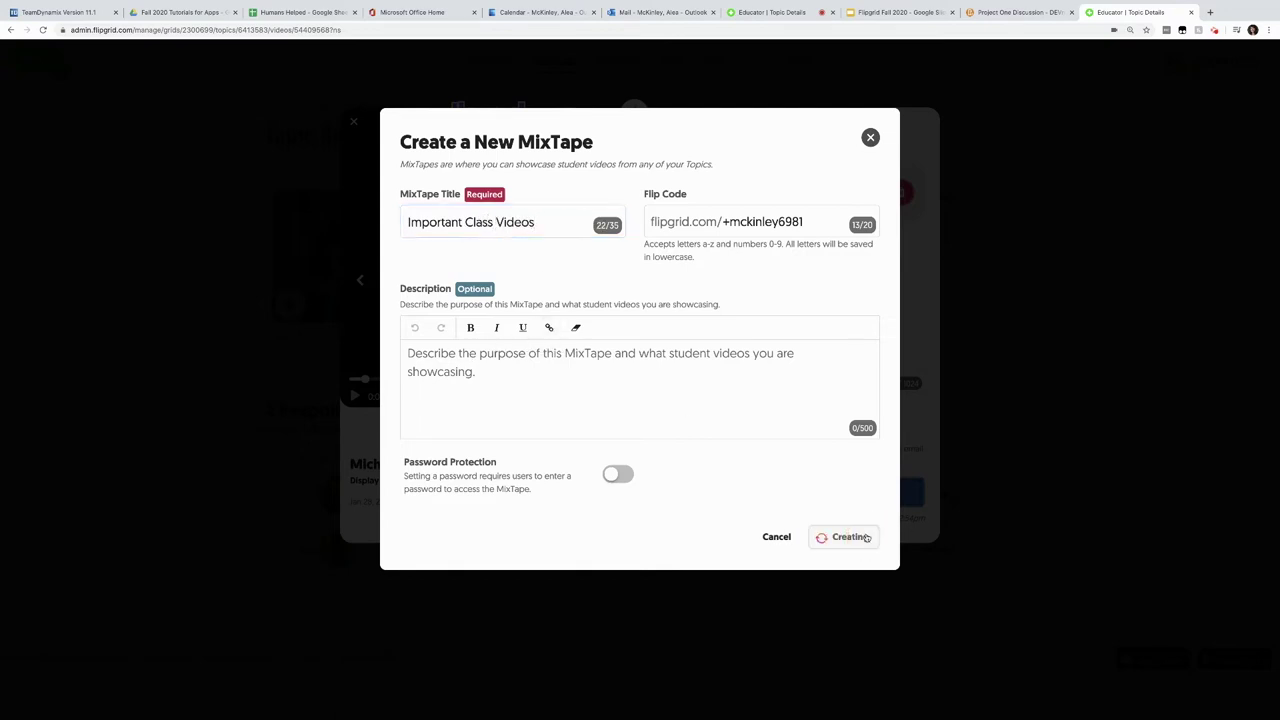
pyautogui.click(849, 263)
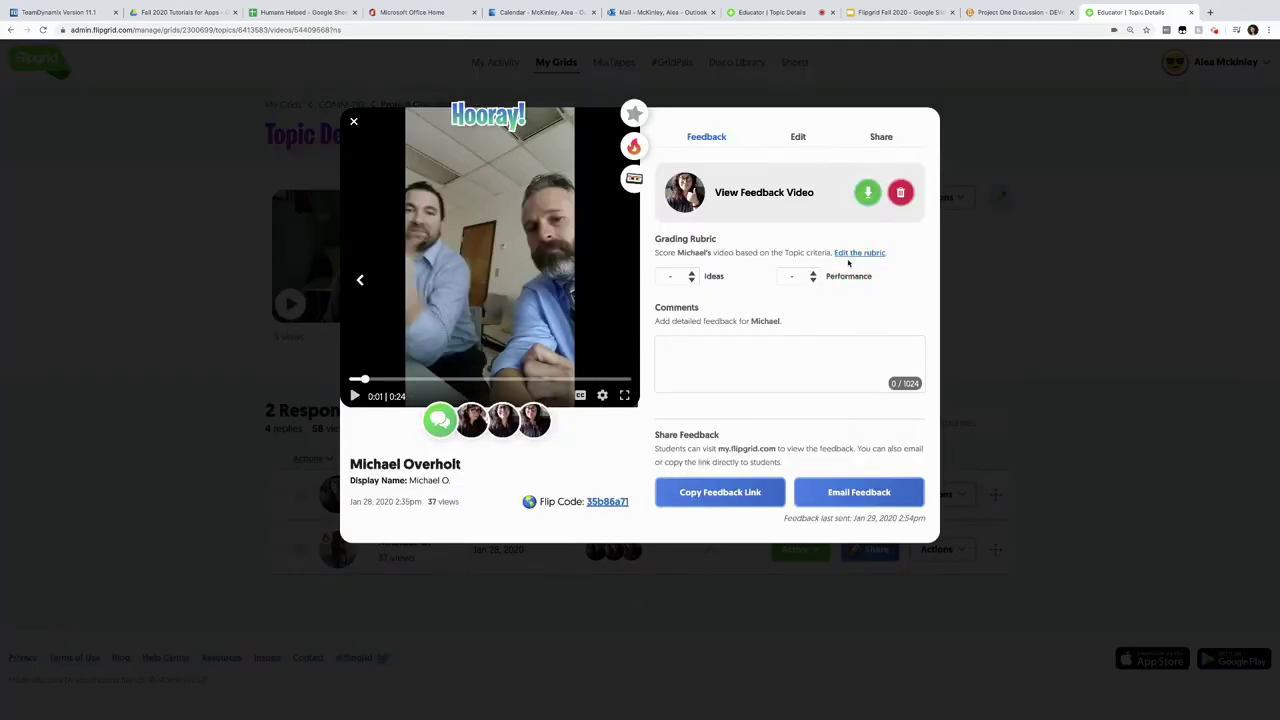
pyautogui.click(353, 121)
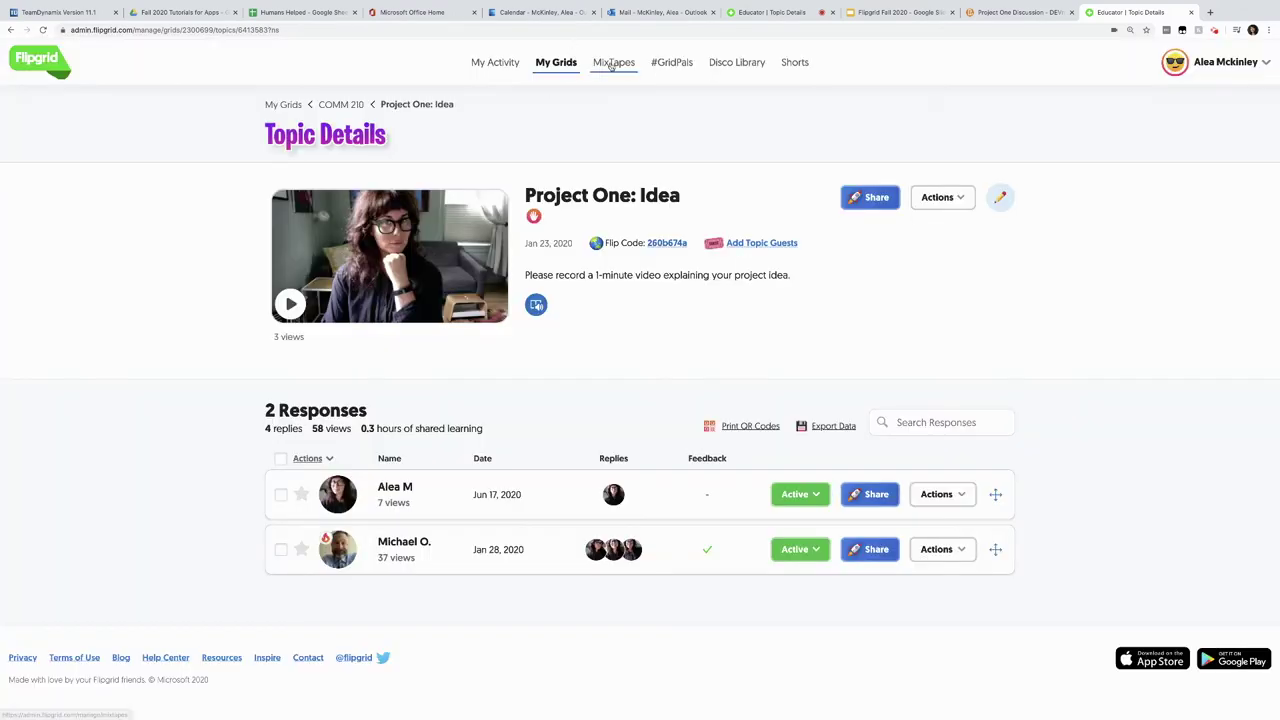
pyautogui.click(611, 64)
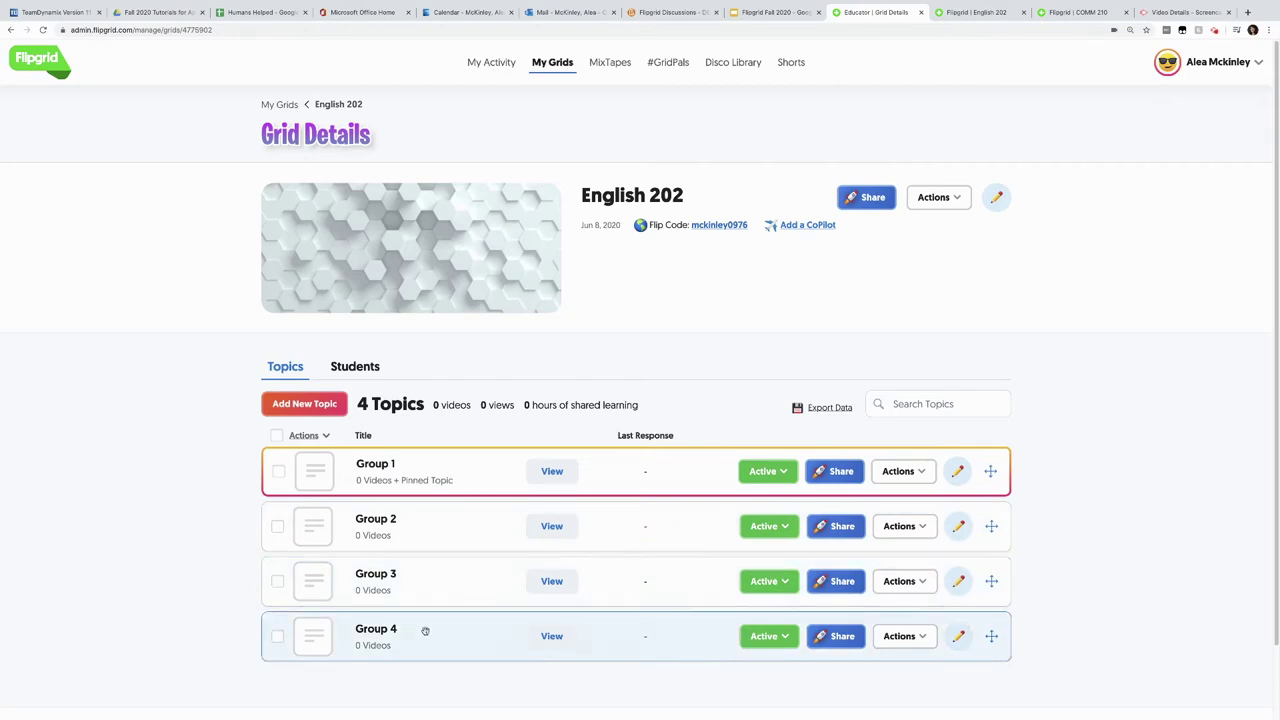
# In English 202, add topic 'Group 5' with prompt 'Group work.' and copy its share link.
pyautogui.click(305, 404)
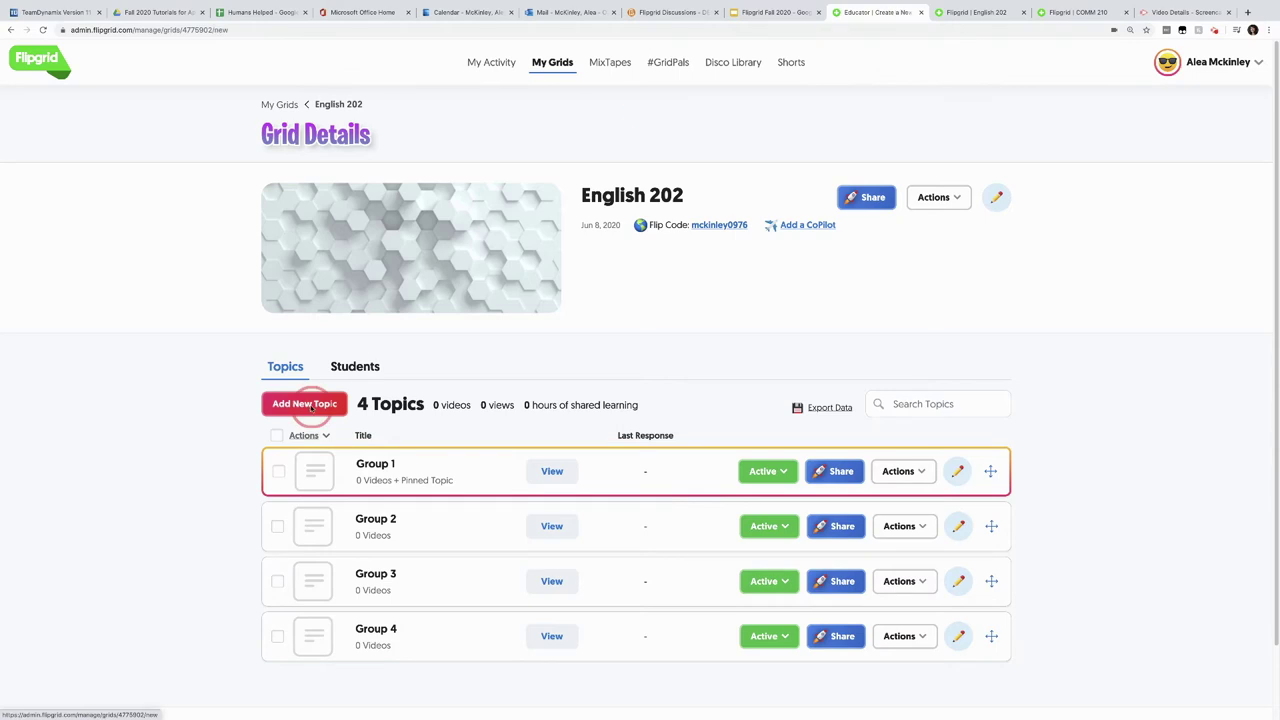
pyautogui.write('Group5')
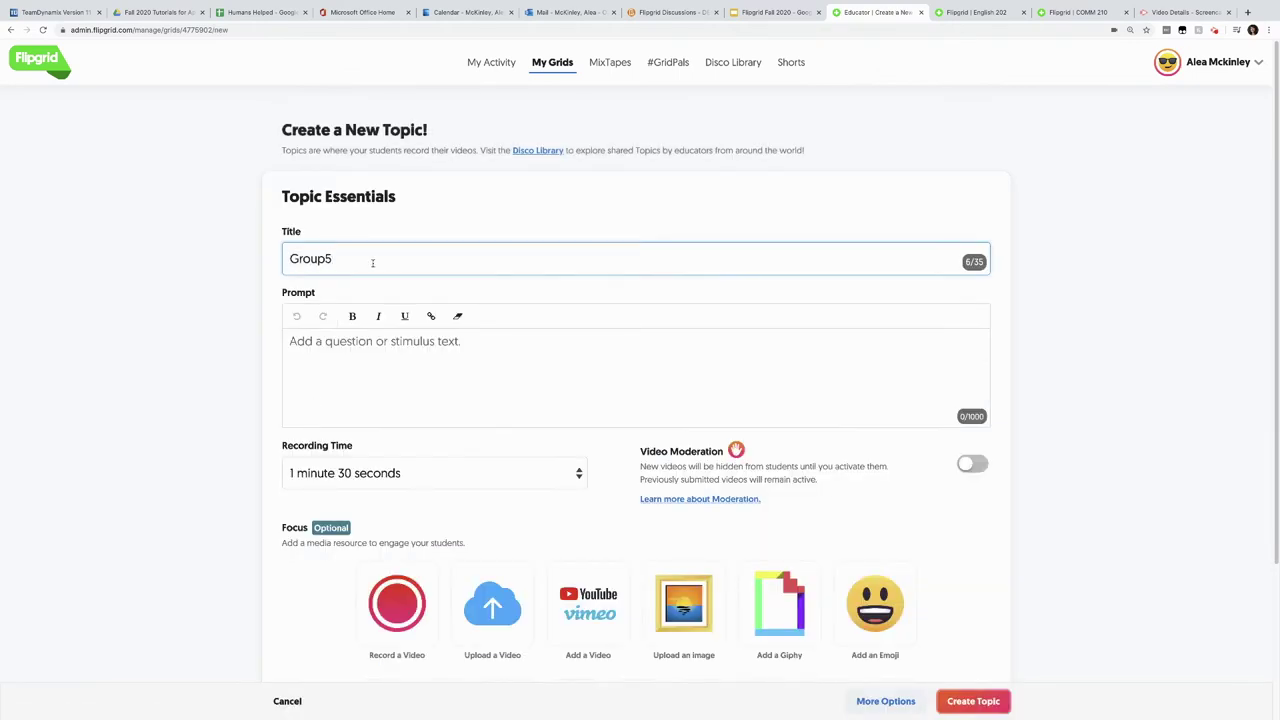
pyautogui.press('BackSpace')
pyautogui.write('5')
pyautogui.click(377, 344)
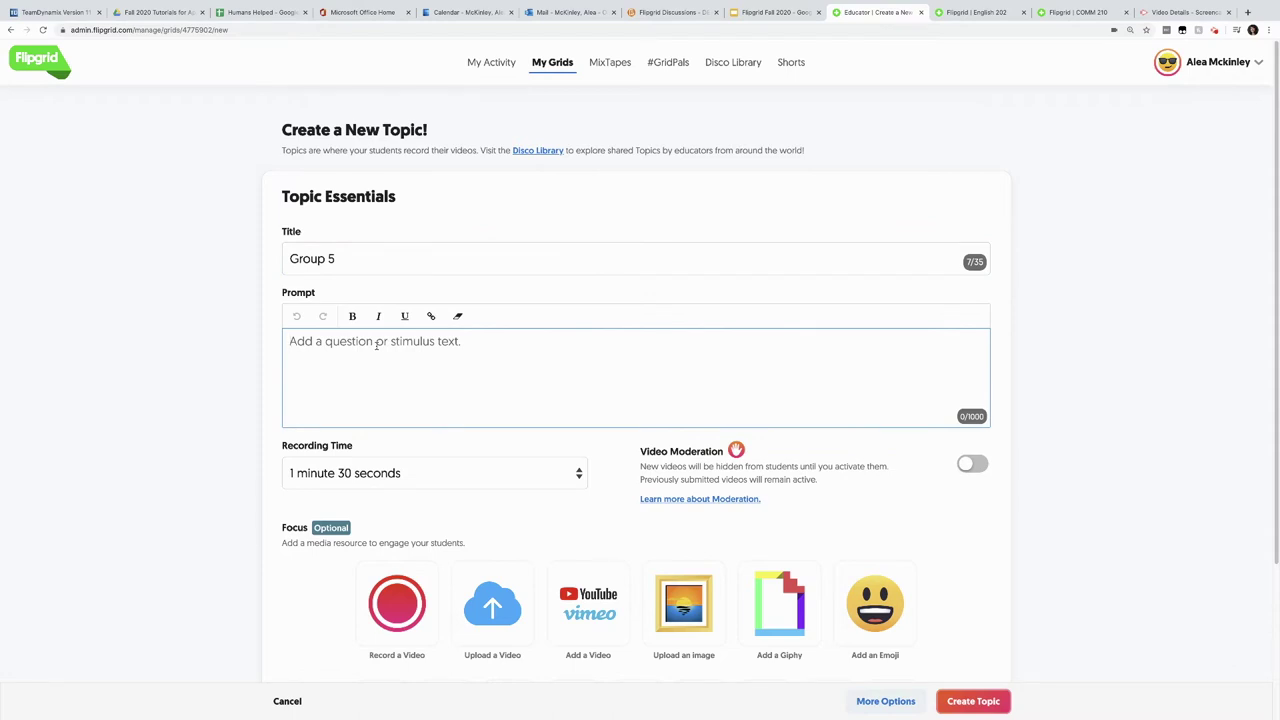
pyautogui.write('Group work.')
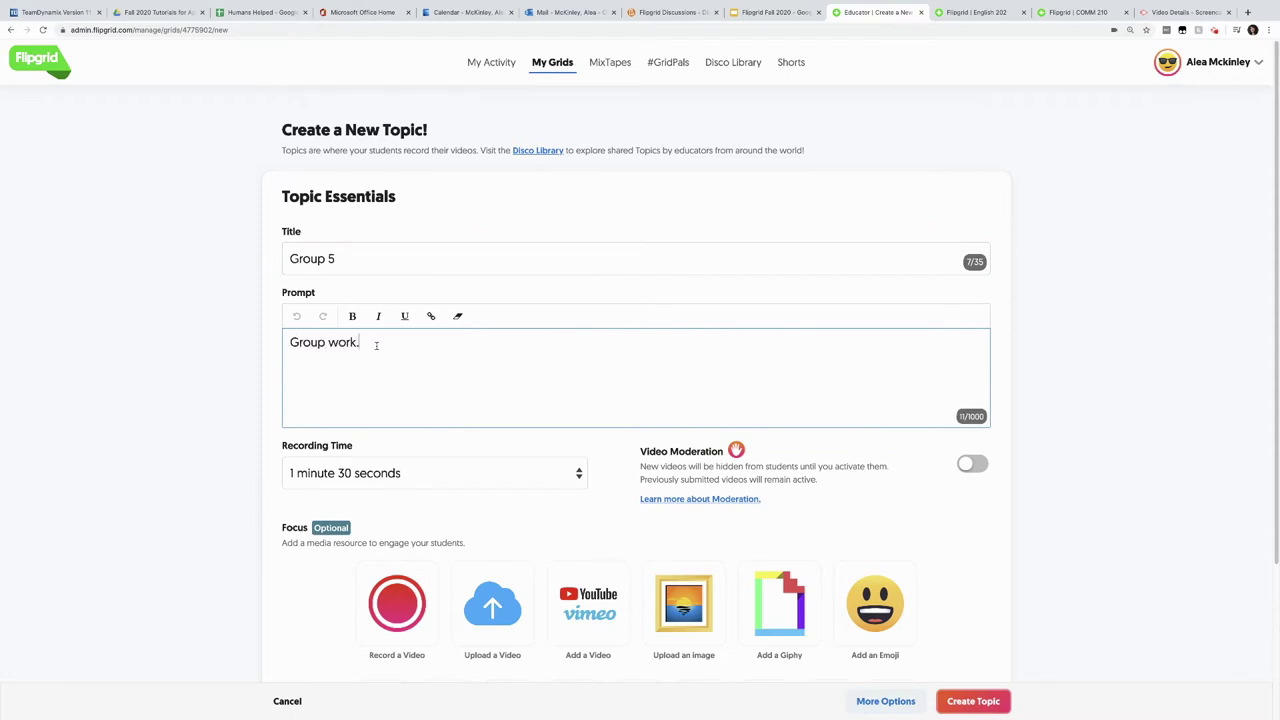
pyautogui.moveTo(1268, 130); pyautogui.dragTo(1266, 283)
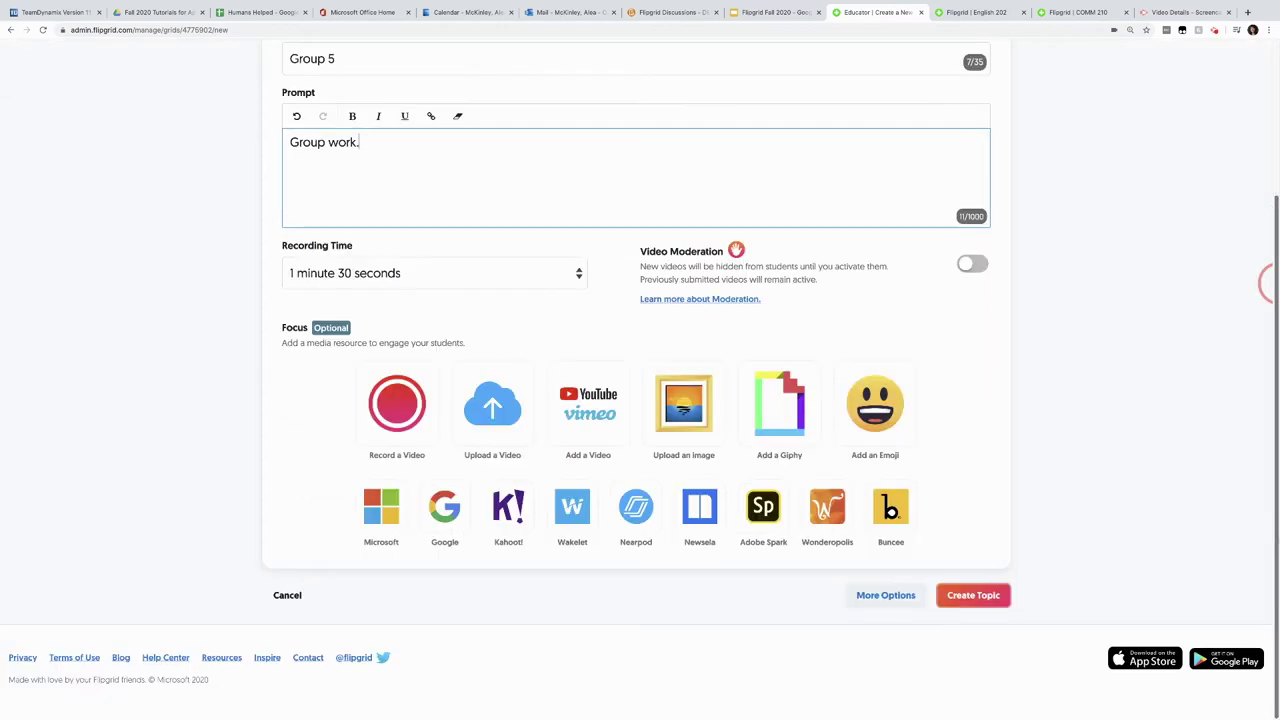
pyautogui.click(970, 594)
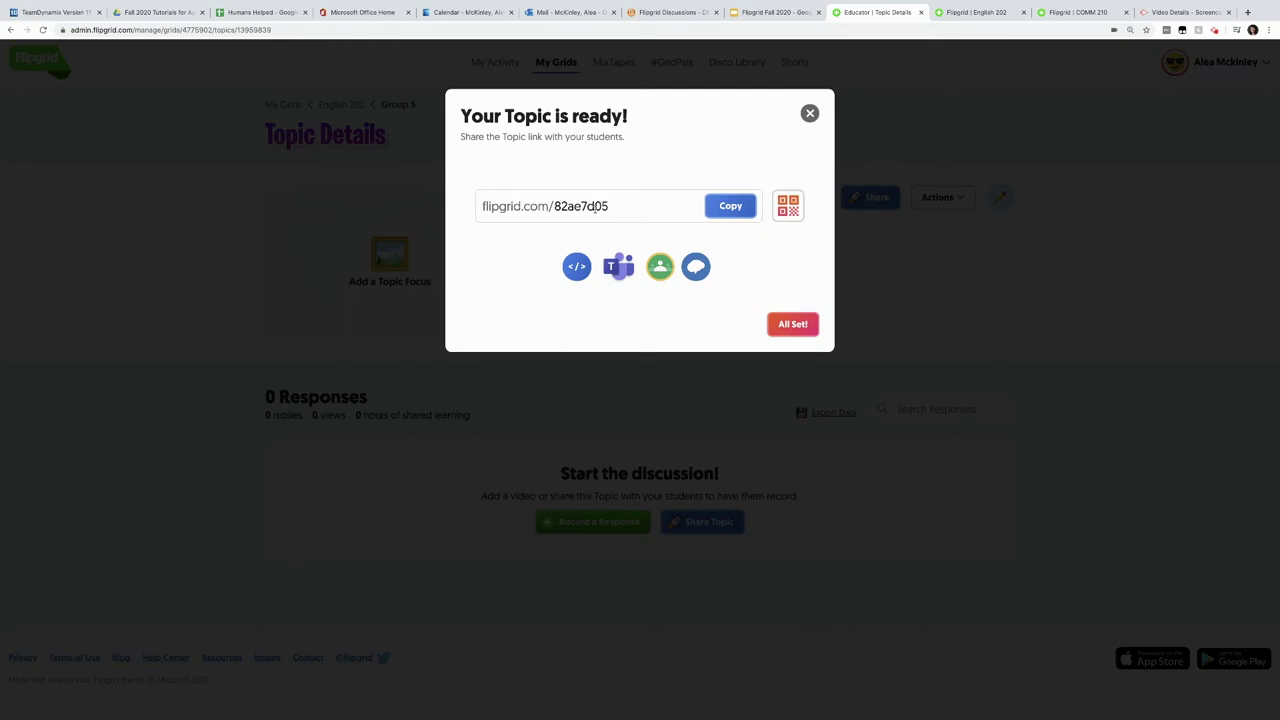
pyautogui.click(715, 208)
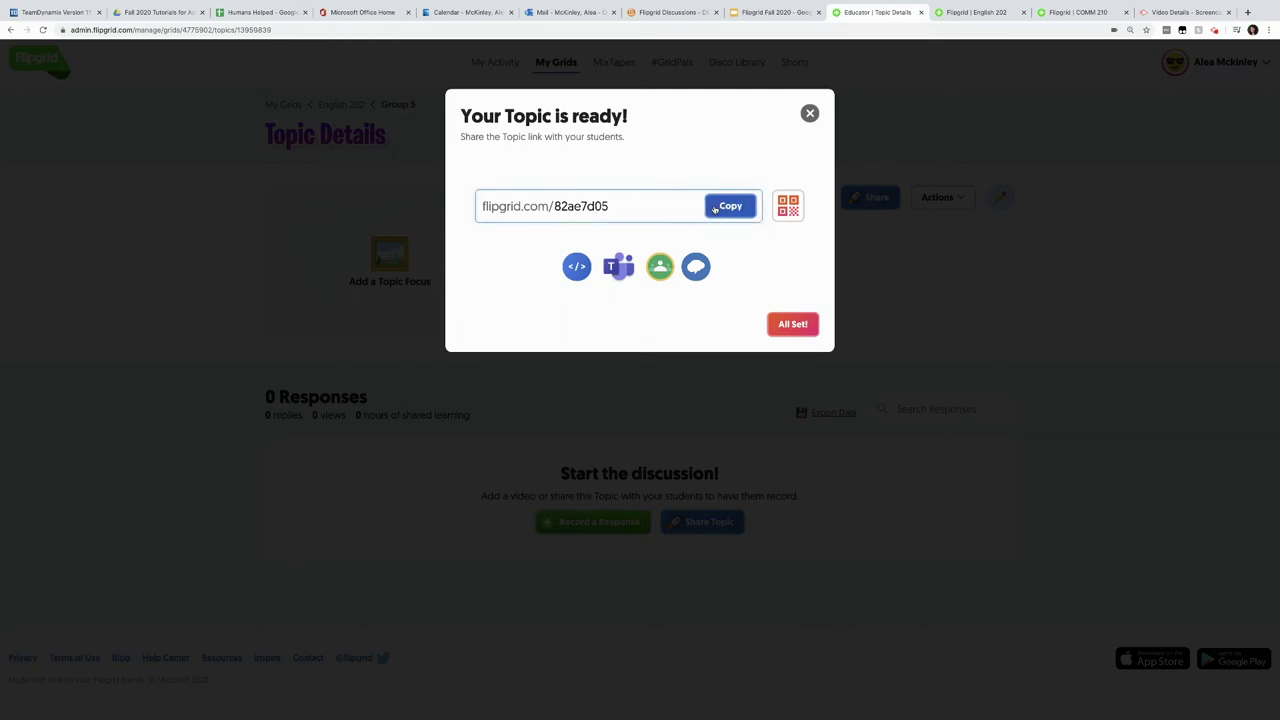
# Back in English 202's topic list, drag Group 5 below Group 4.
pyautogui.click(791, 323)
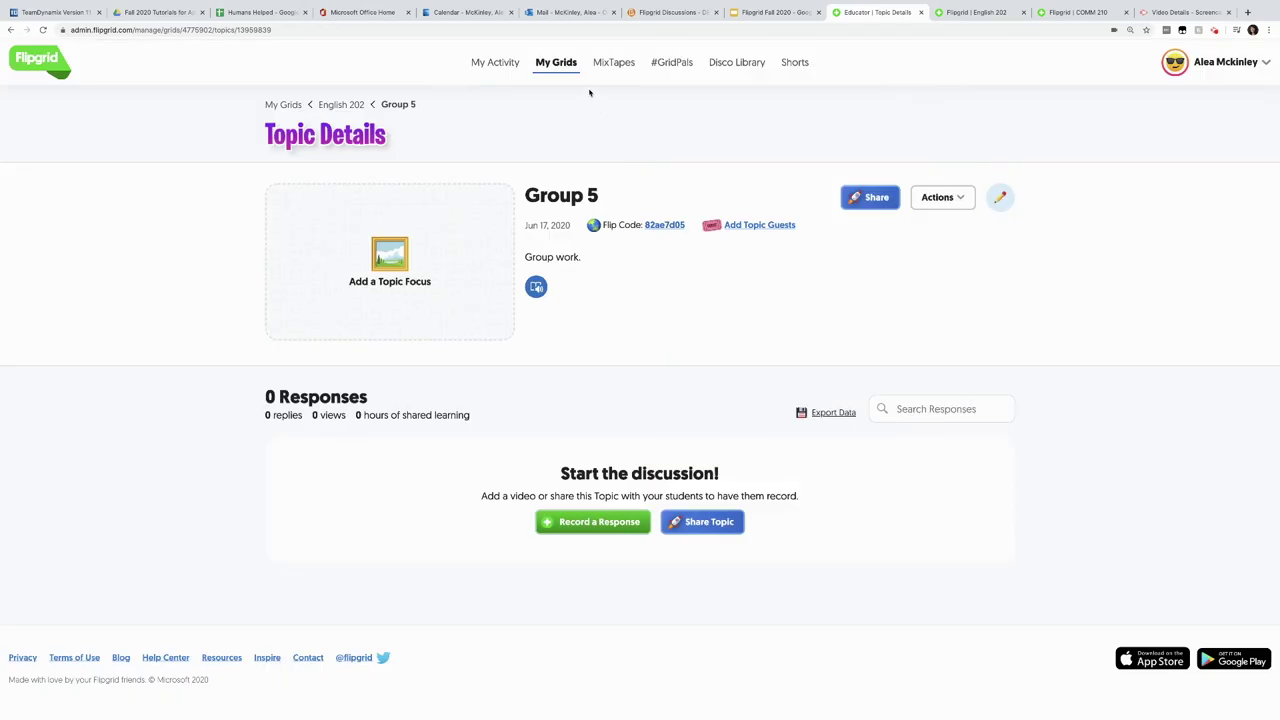
pyautogui.click(352, 104)
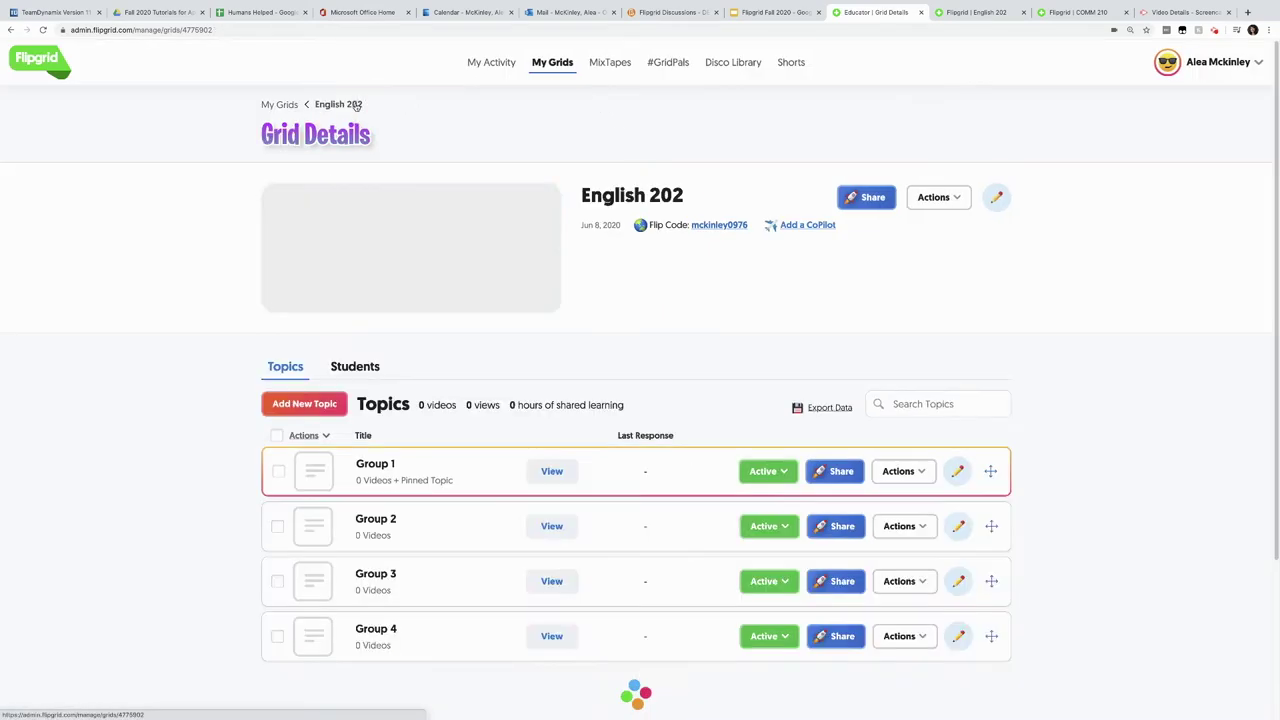
pyautogui.scroll(-3, 1270, 314)
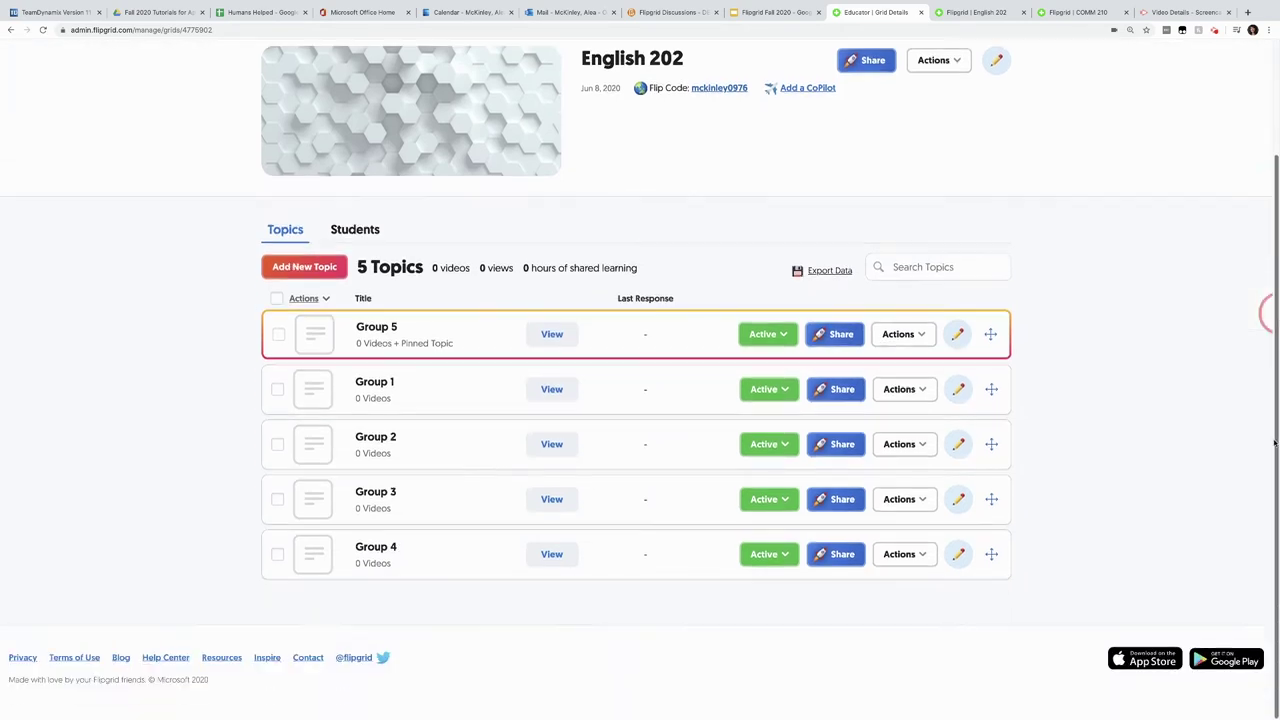
pyautogui.click(415, 330)
pyautogui.moveTo(415, 330); pyautogui.dragTo(414, 549)
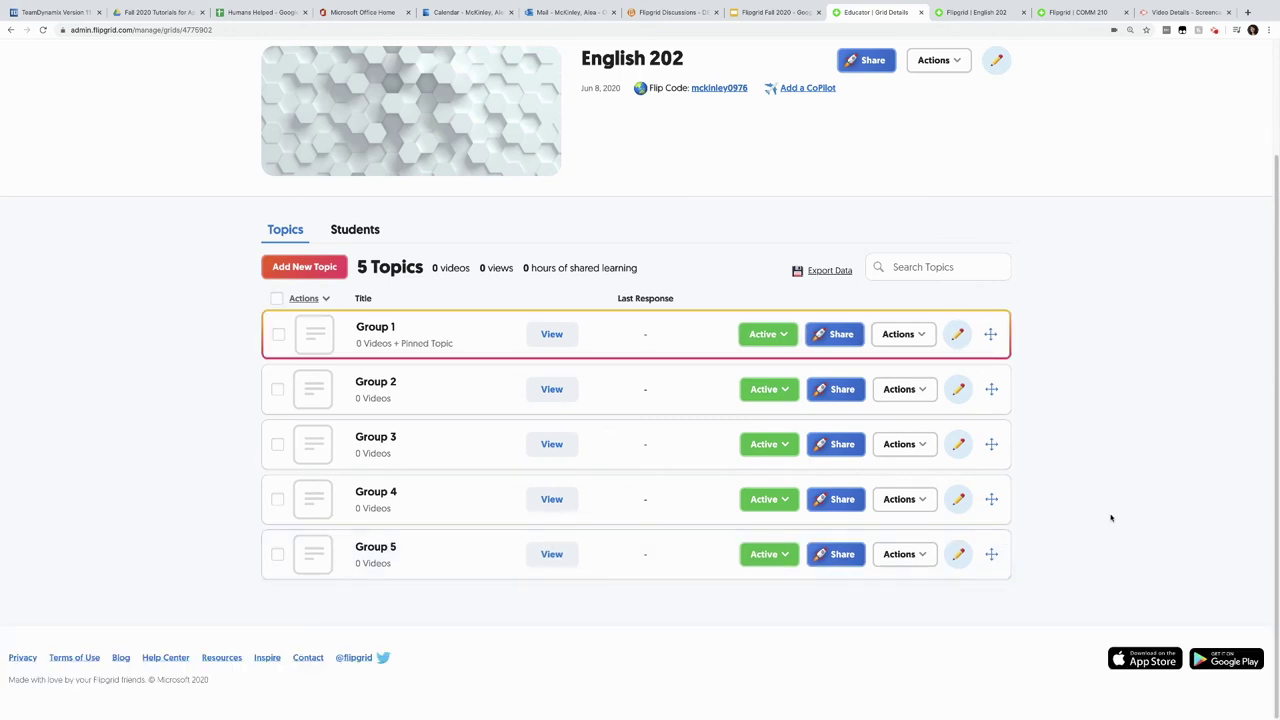
pyautogui.moveTo(1268, 466); pyautogui.dragTo(1277, 403)
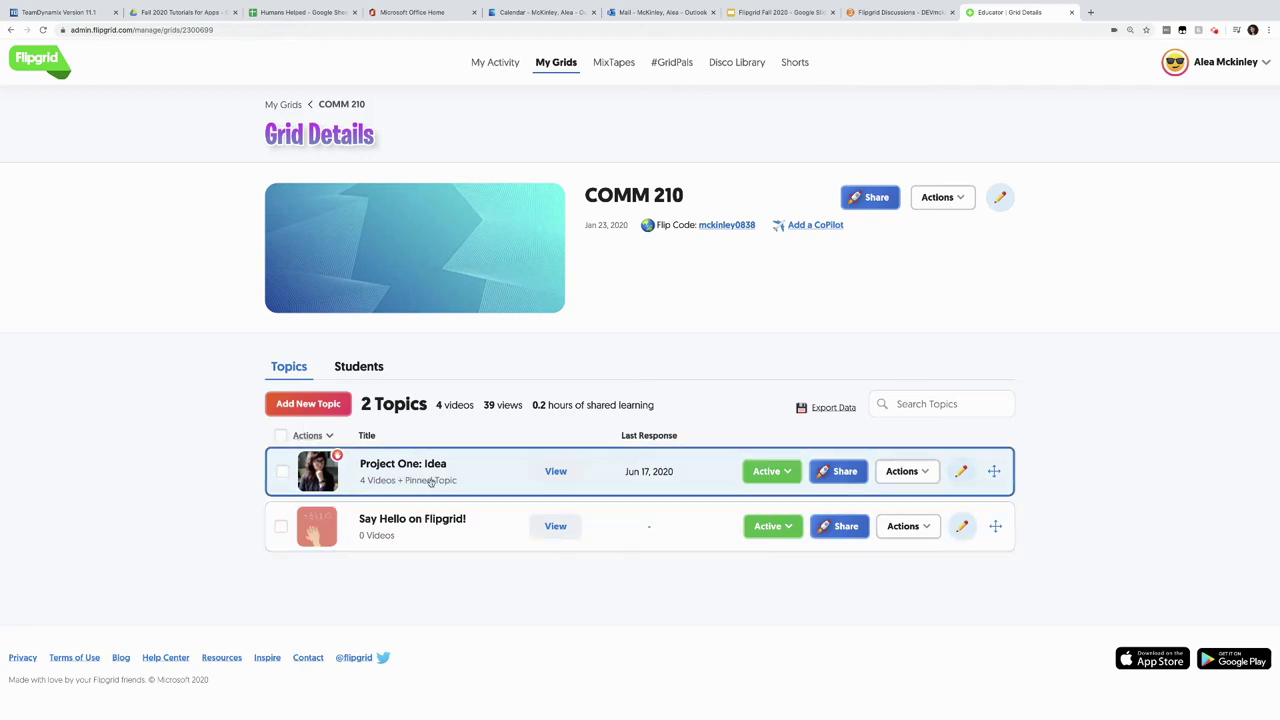
# Copy the Project One: Idea share link and switch to the Brightspace tab.
pyautogui.click(833, 472)
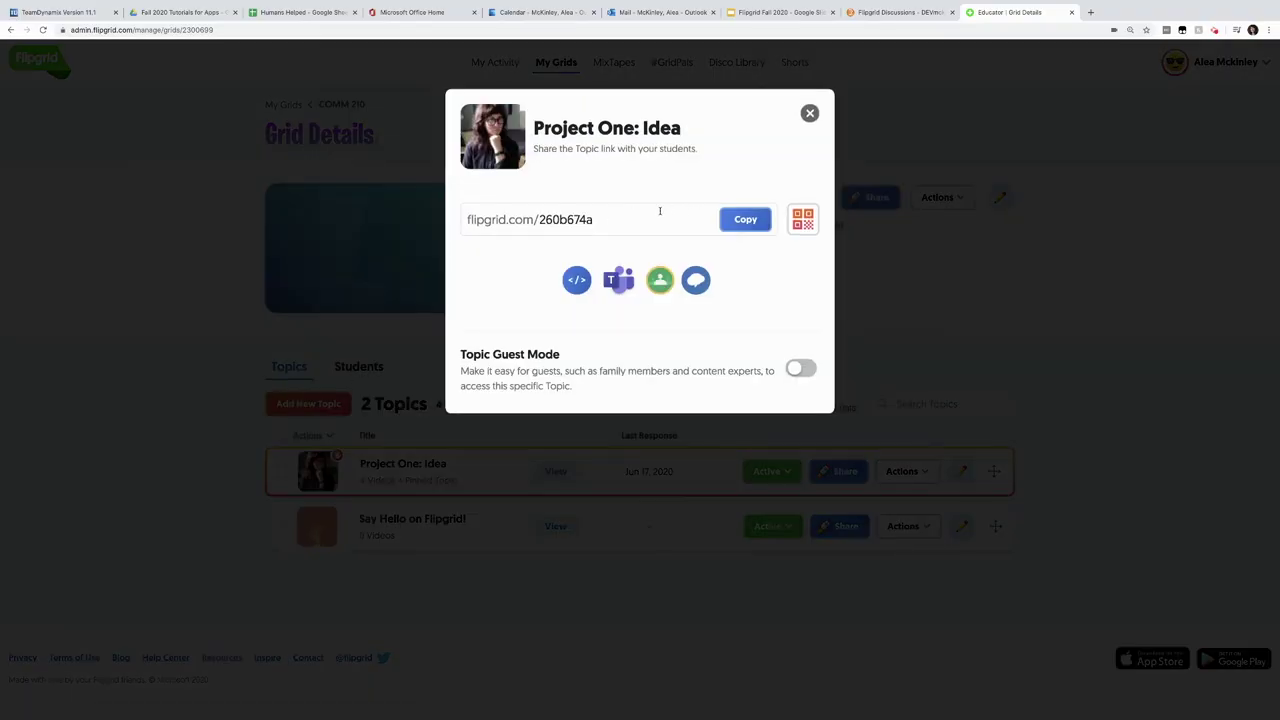
pyautogui.click(733, 221)
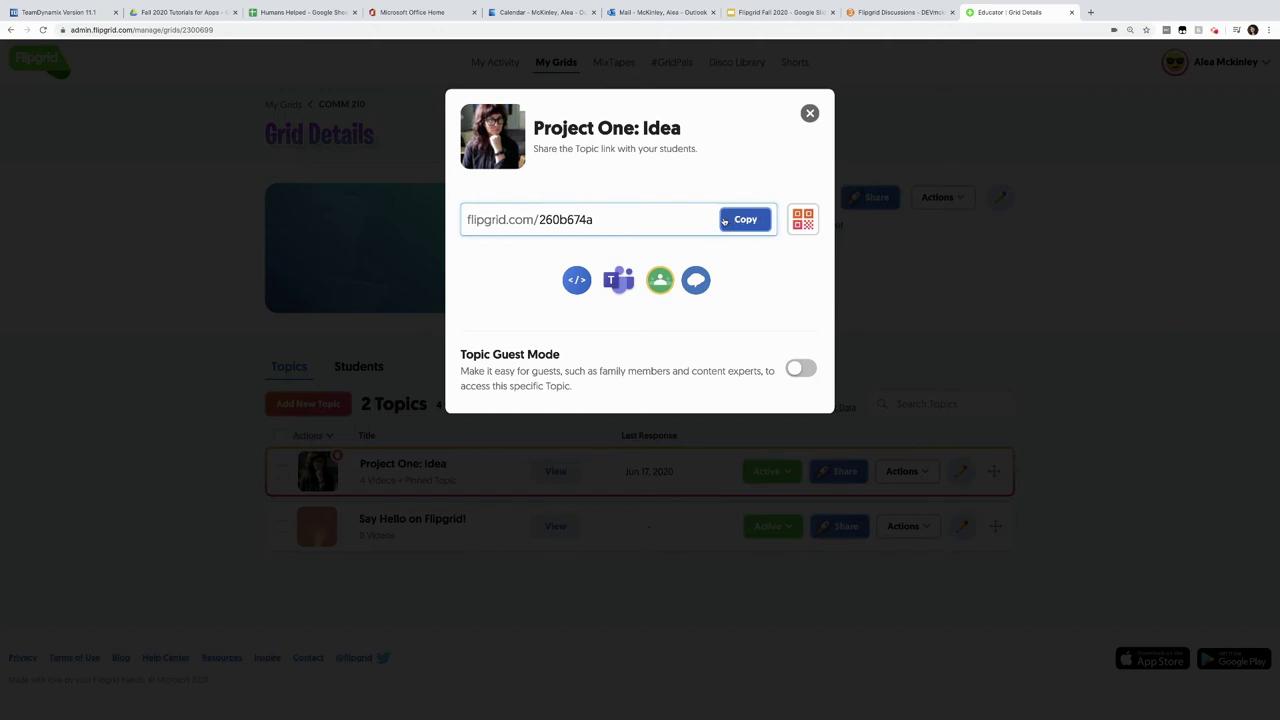
pyautogui.click(895, 12)
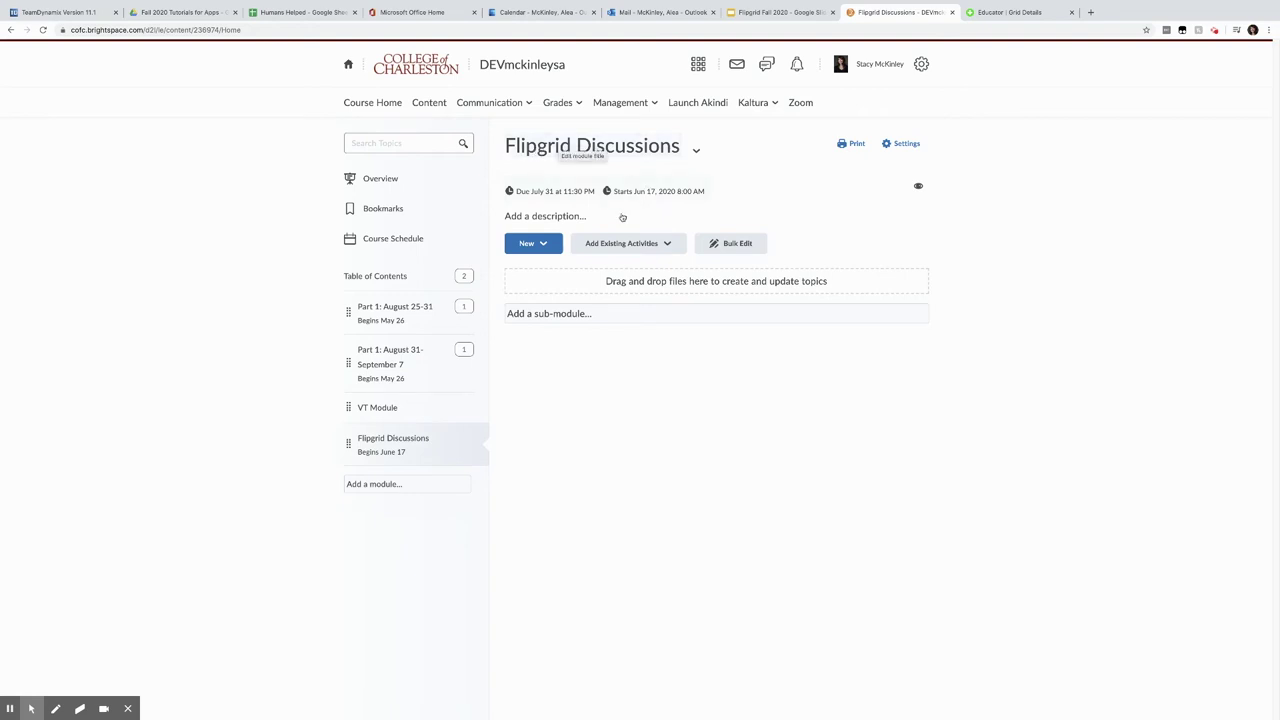
pyautogui.click(550, 244)
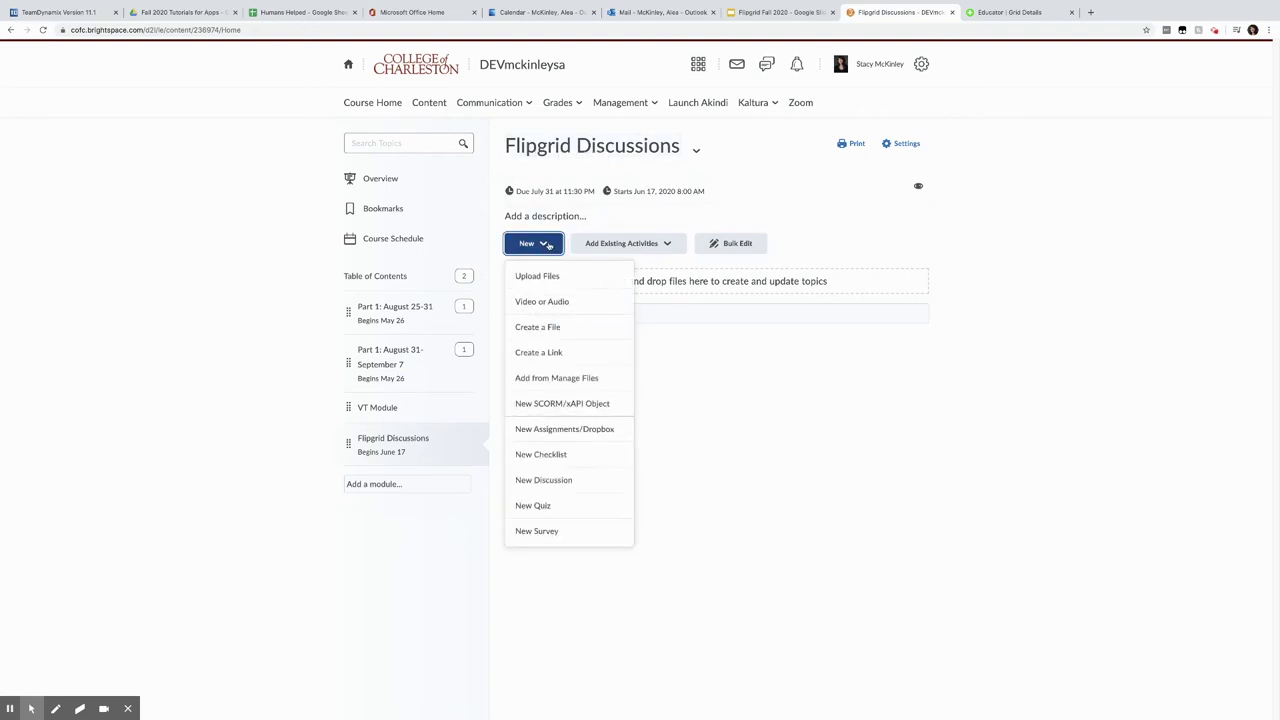
pyautogui.click(556, 352)
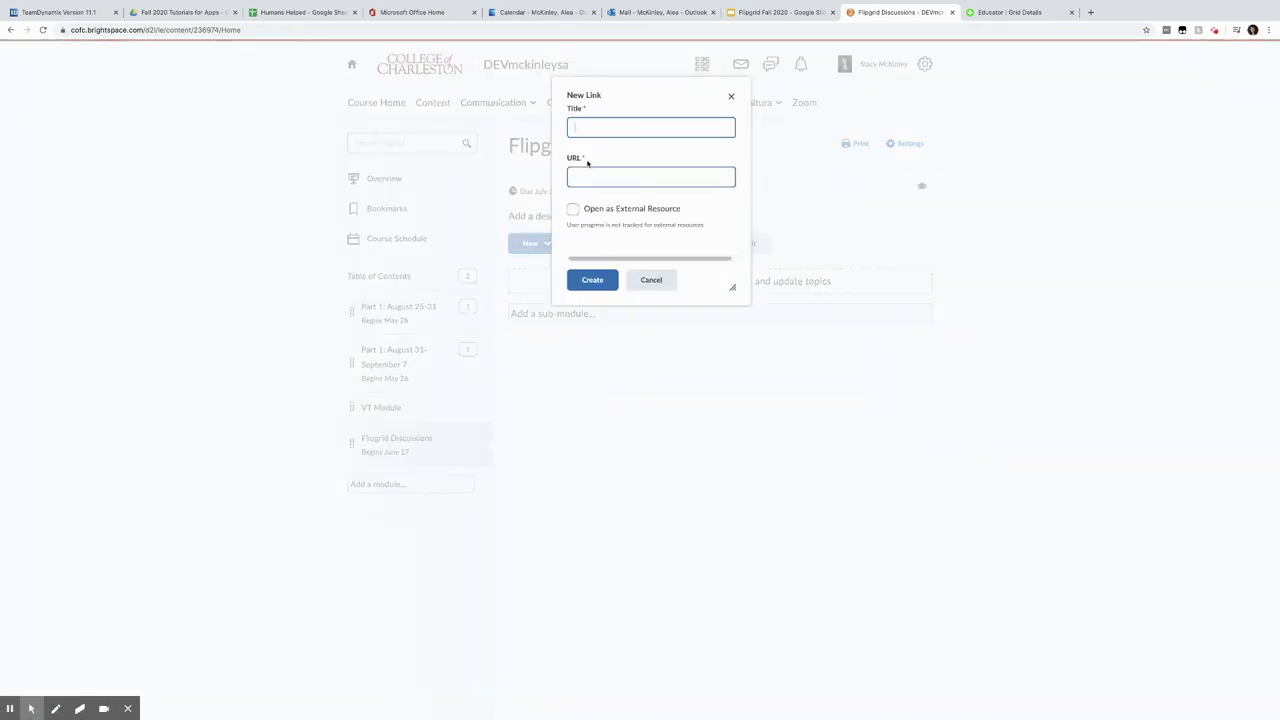
pyautogui.click(594, 177)
pyautogui.hotkey('ctrl', 'v')
pyautogui.click(604, 123)
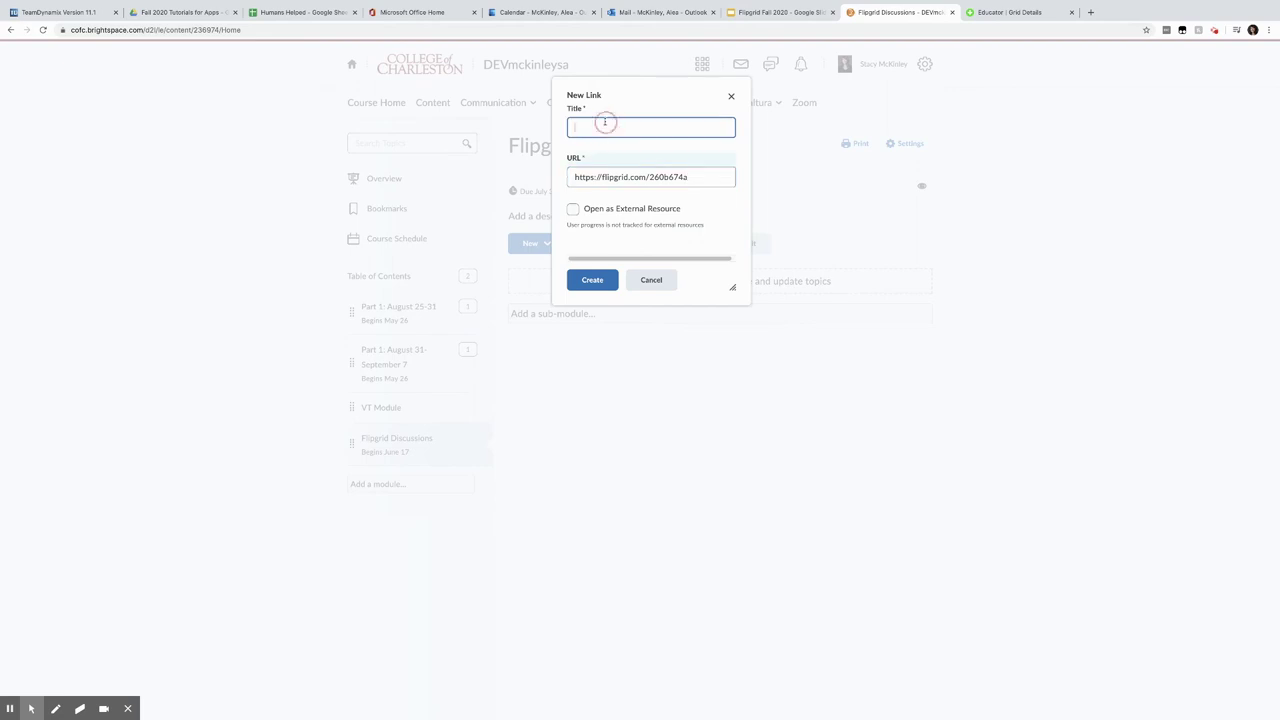
pyautogui.write('Project One')
pyautogui.write('ssion')
# Create the Project One Discussion link, switch to View as Fake Student, and open it from Content.
pyautogui.click(604, 280)
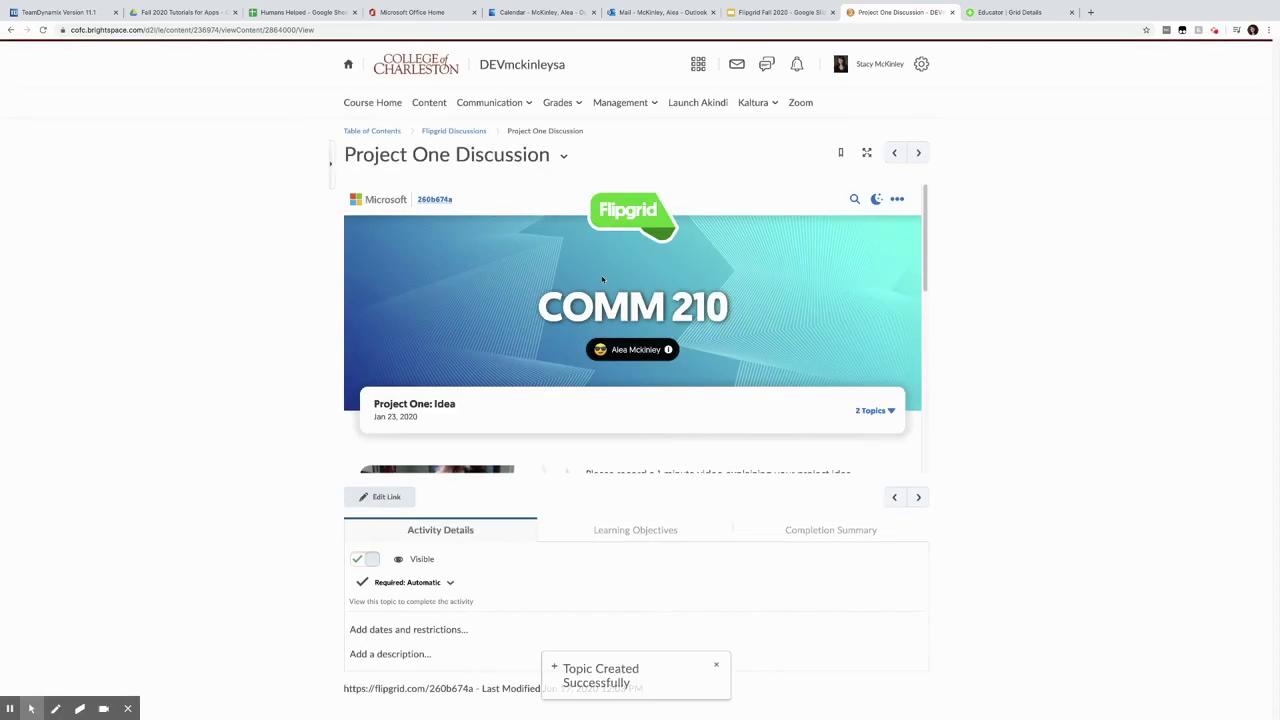
pyautogui.moveTo(928, 237)
pyautogui.mouseDown()
pyautogui.moveTo(931, 350)
pyautogui.moveTo(931, 214)
pyautogui.mouseUp()
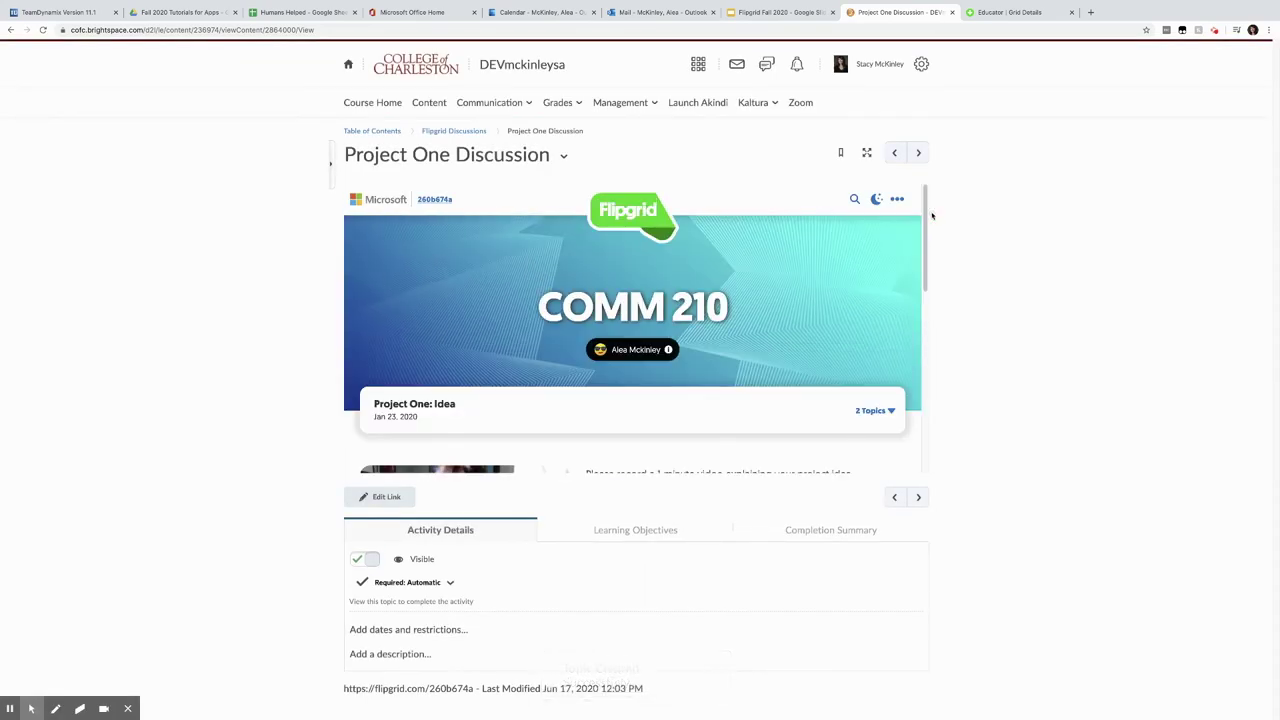
pyautogui.click(894, 68)
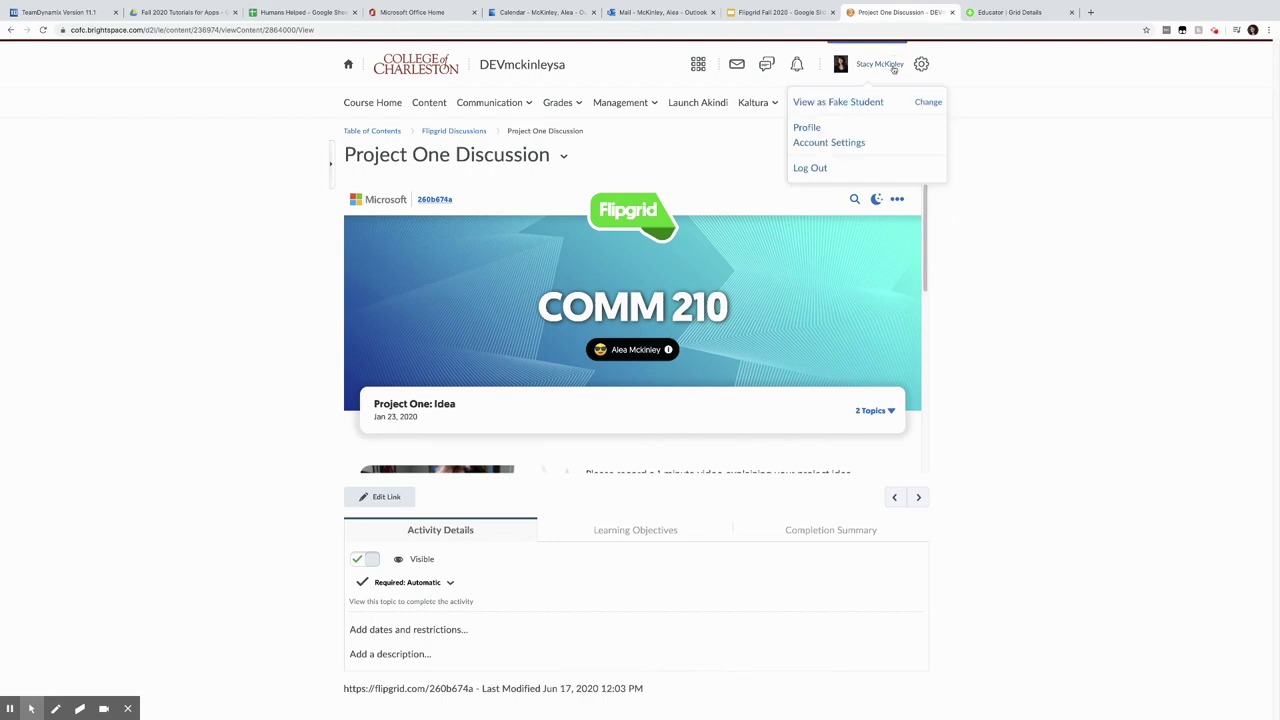
pyautogui.click(863, 104)
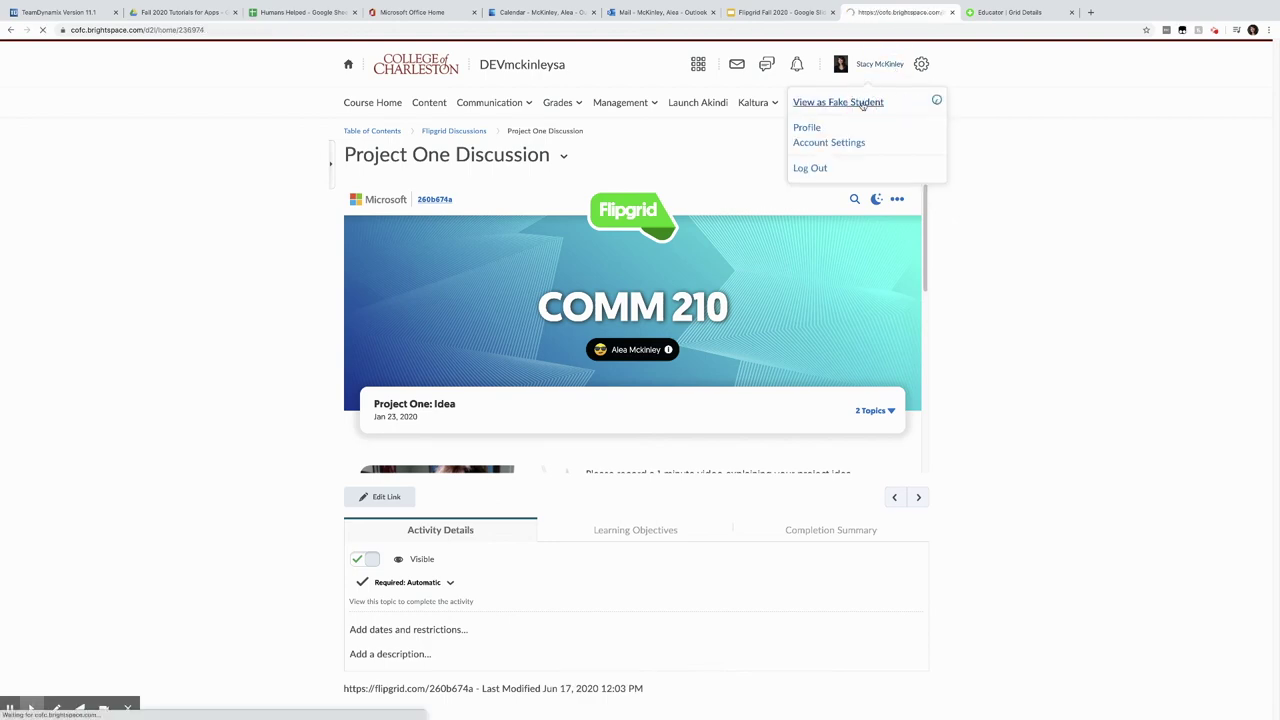
pyautogui.click(437, 107)
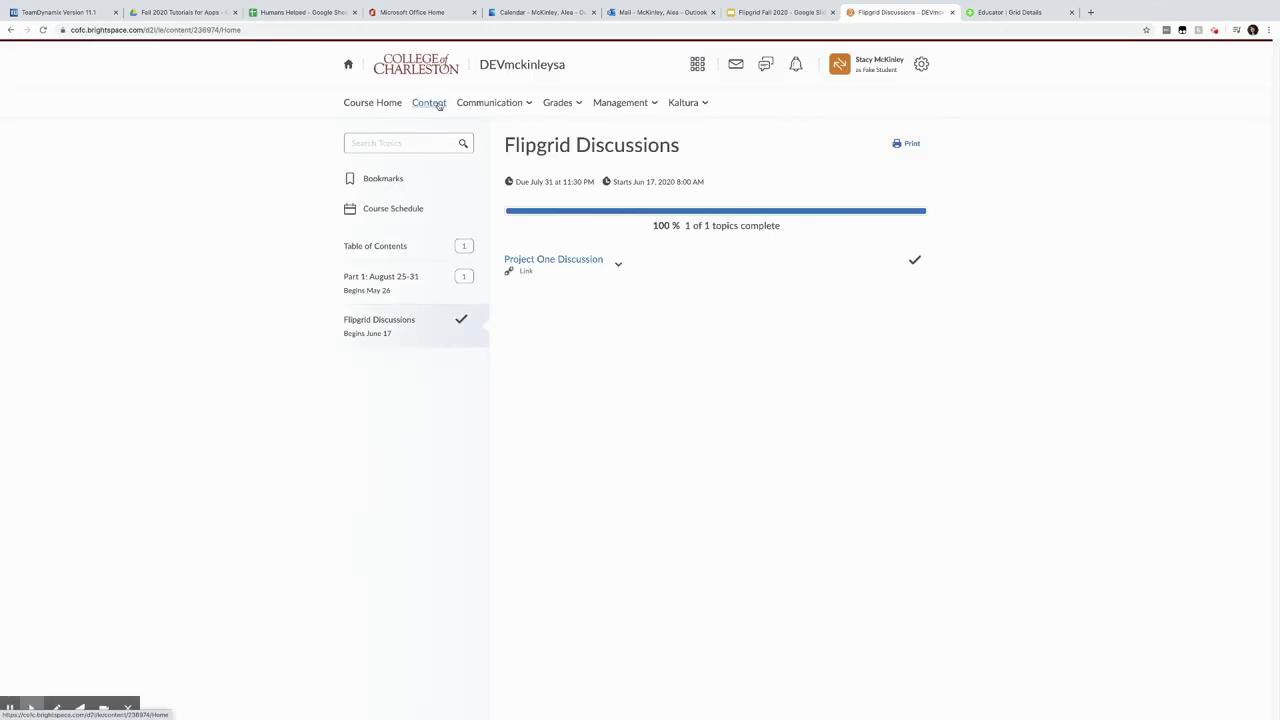
pyautogui.click(555, 261)
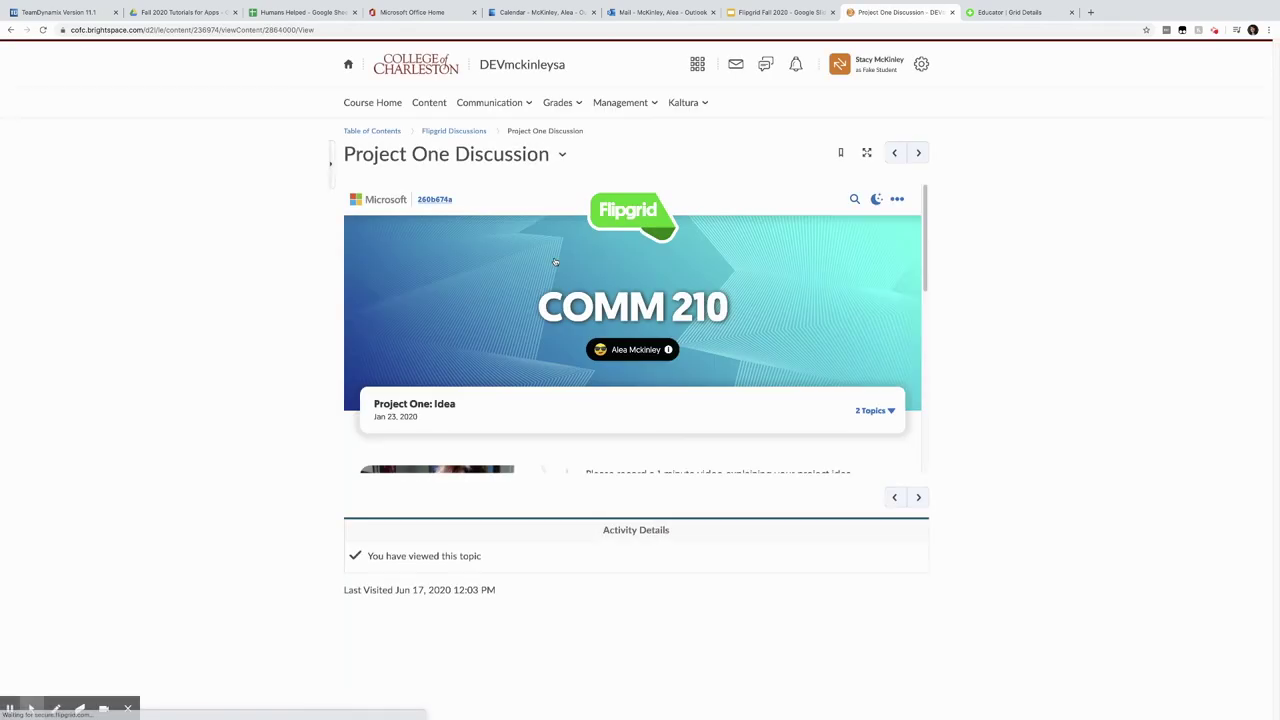
# Sign in to the embedded Flipgrid with Google and record a response video for Project One.
pyautogui.moveTo(926, 257); pyautogui.dragTo(926, 432)
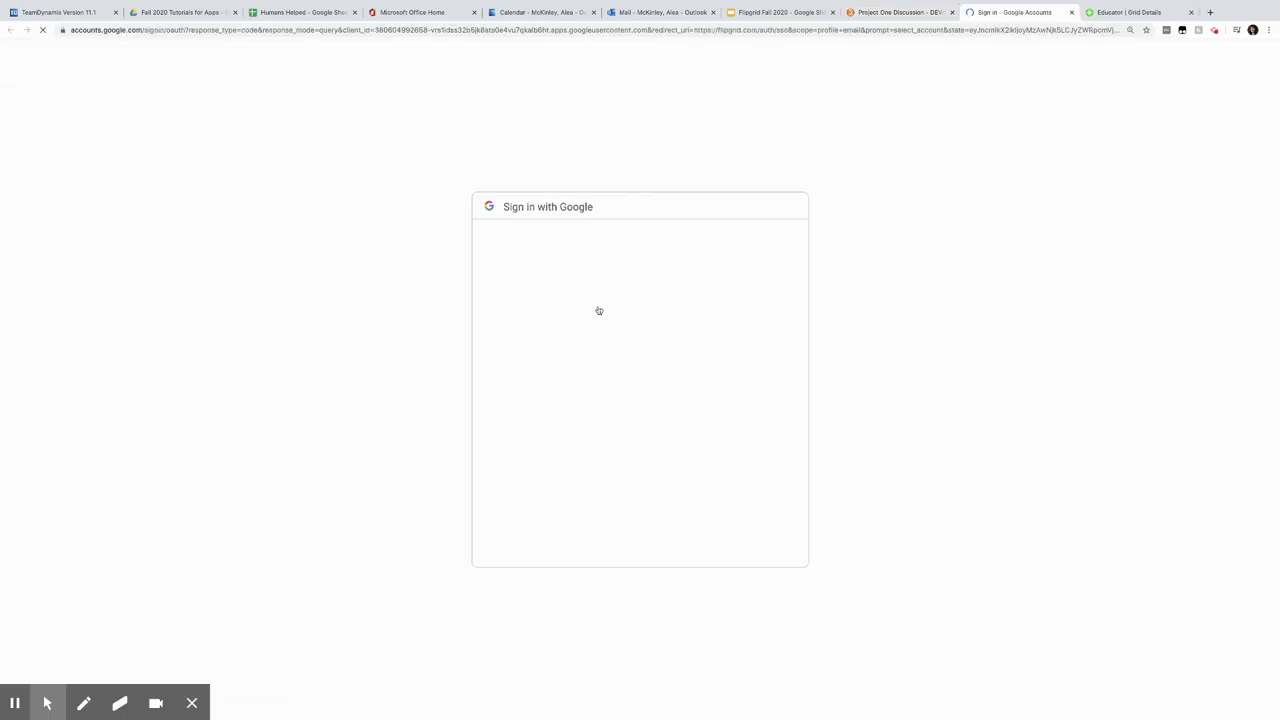
pyautogui.click(599, 318)
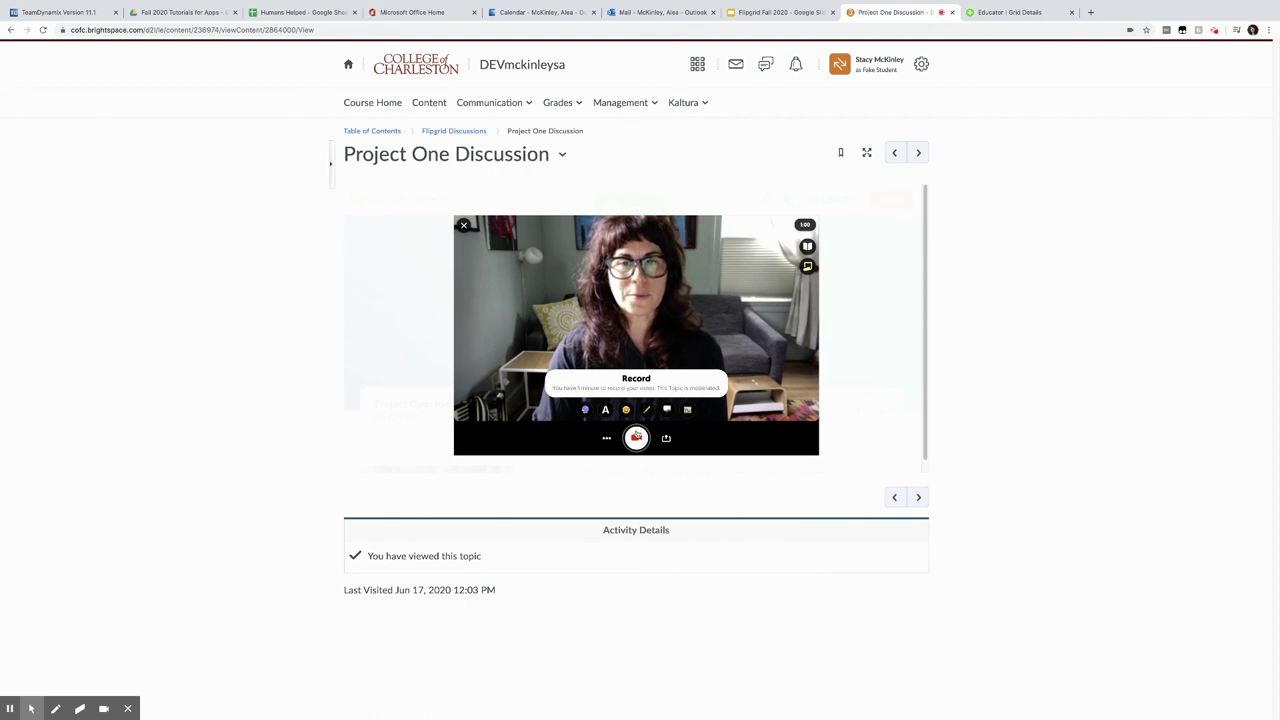
pyautogui.click(636, 437)
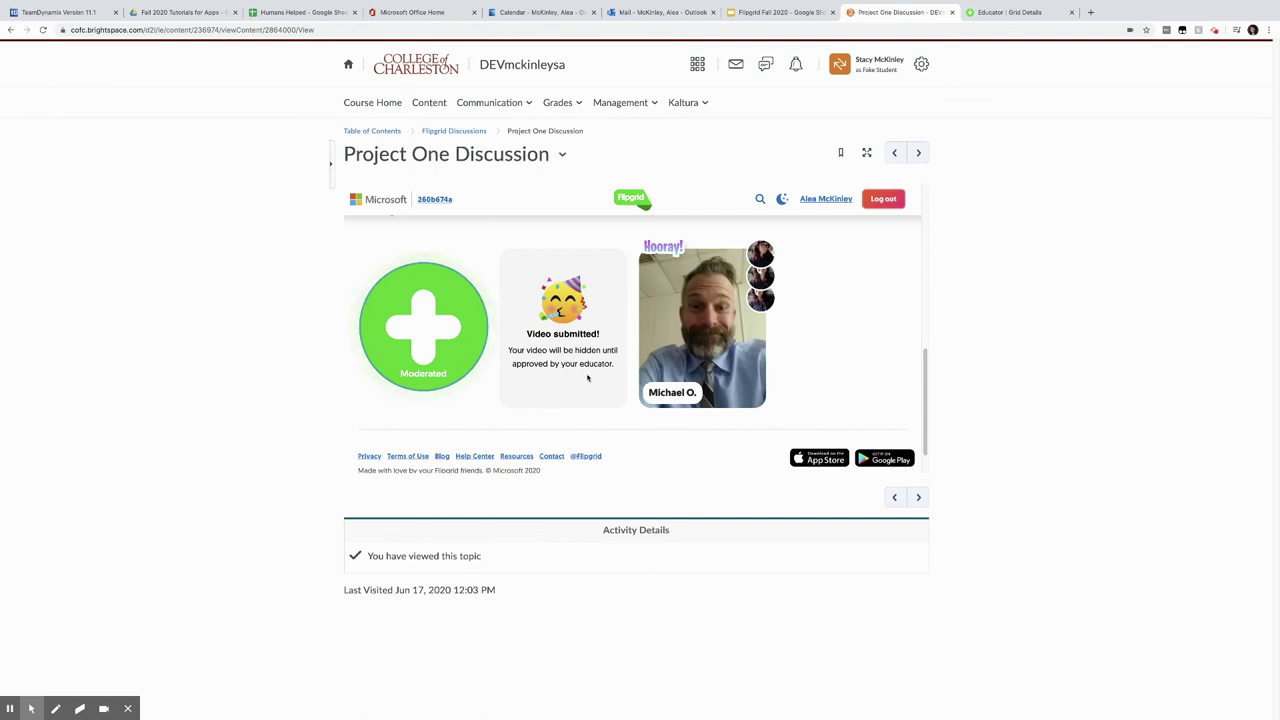
pyautogui.moveTo(924, 368); pyautogui.dragTo(924, 410)
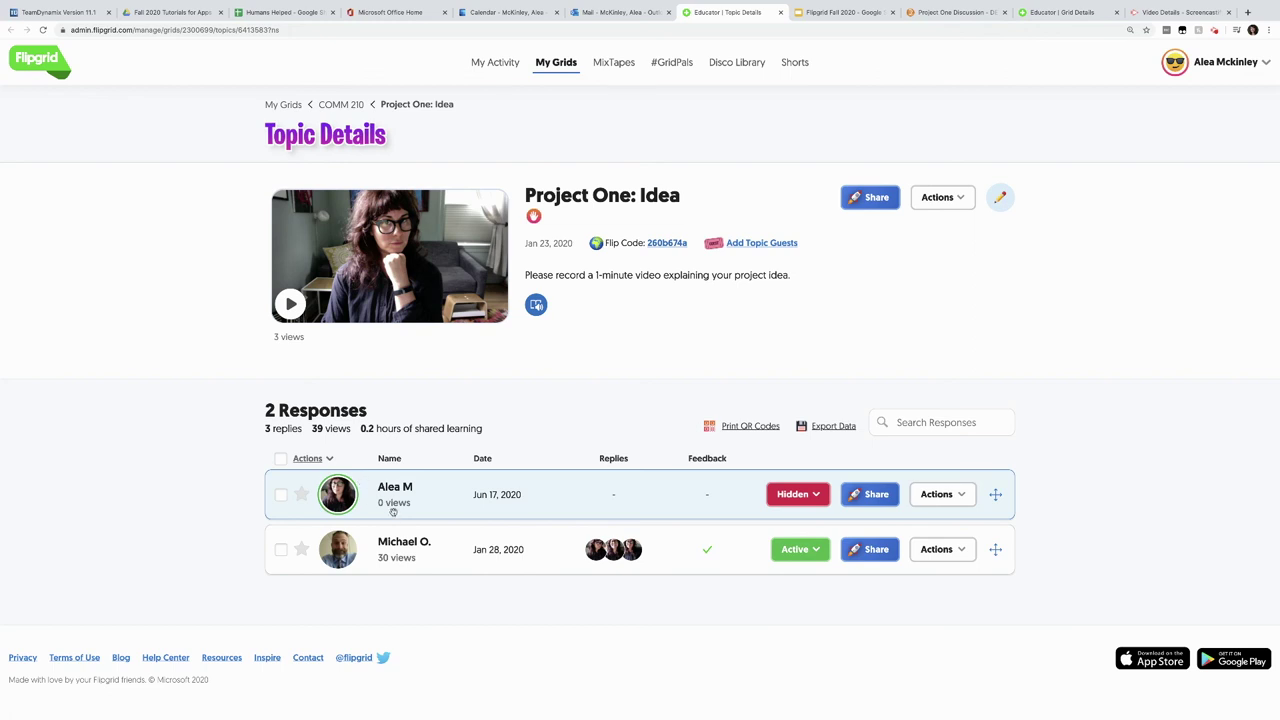
# Review the new Project One: Idea response's details, then change it from Hidden to Active.
pyautogui.click(394, 508)
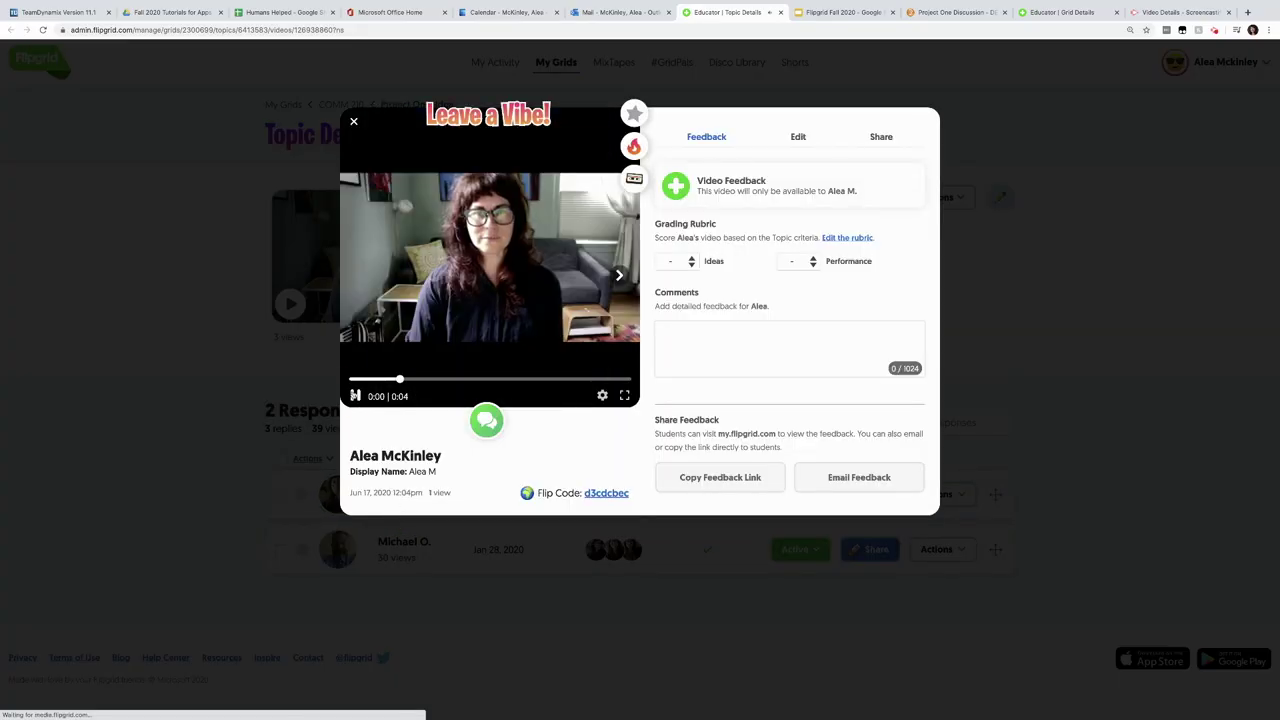
pyautogui.click(791, 146)
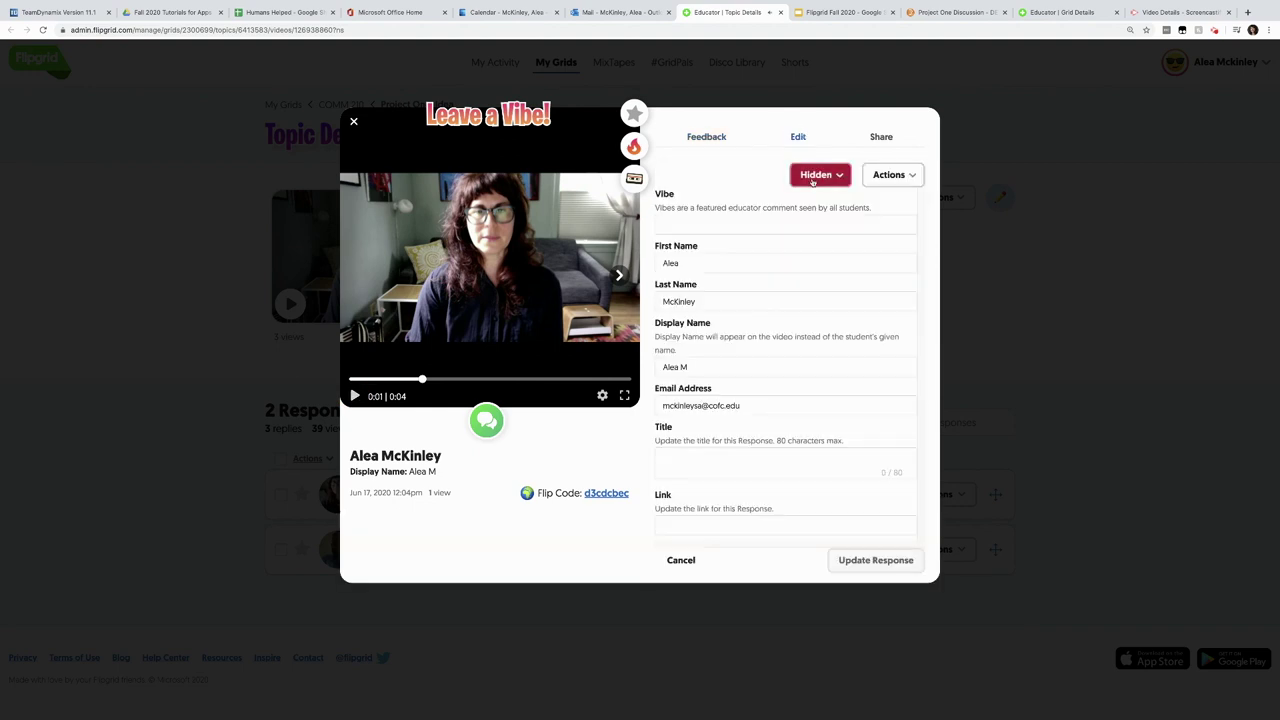
pyautogui.click(354, 122)
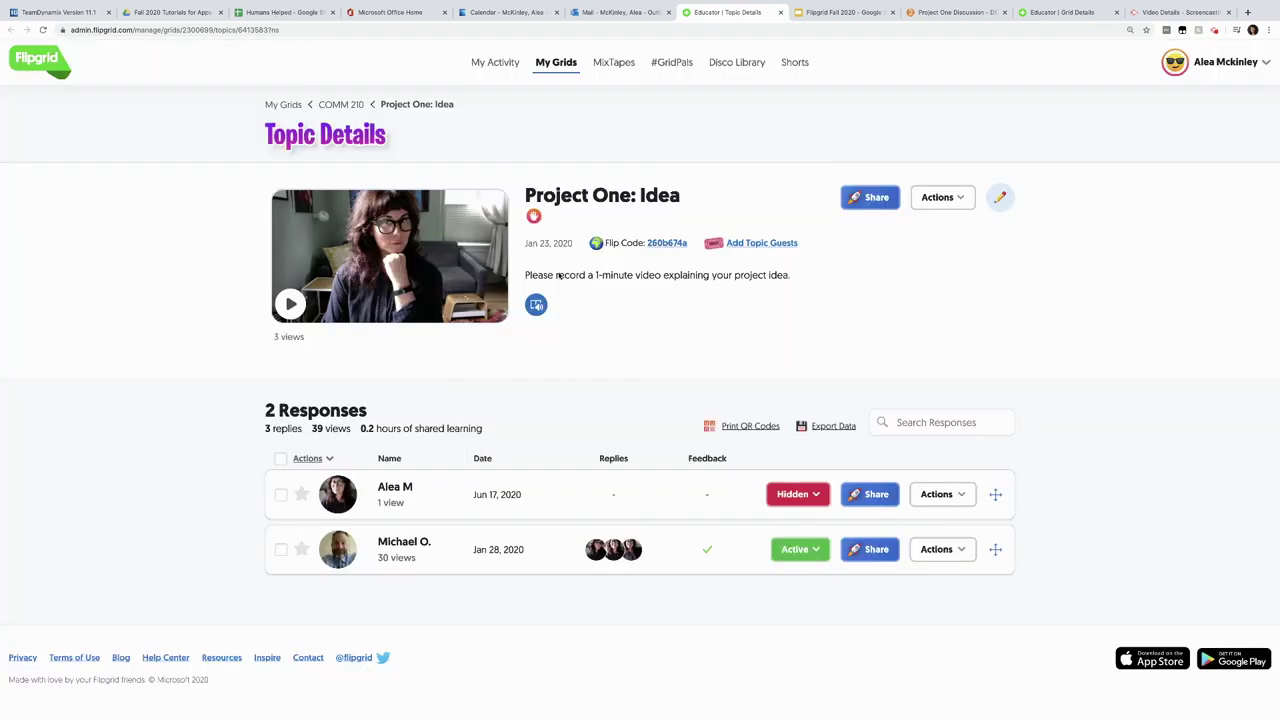
pyautogui.click(795, 495)
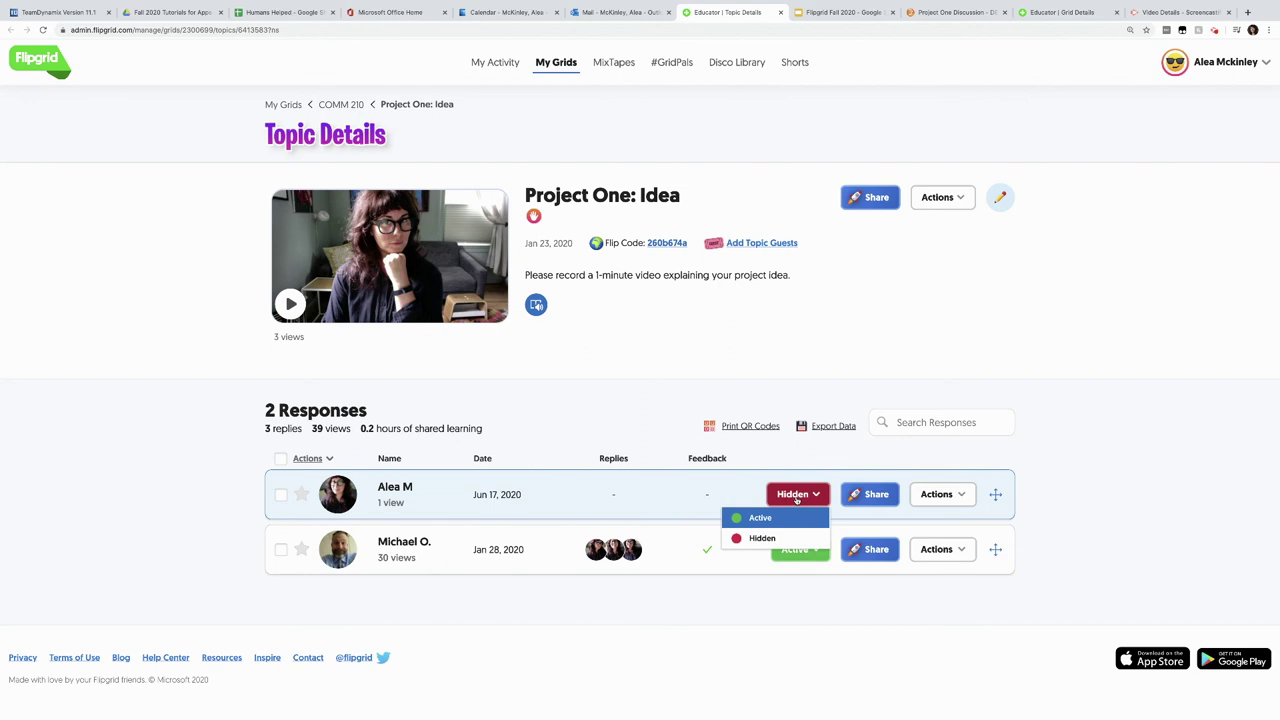
pyautogui.click(770, 517)
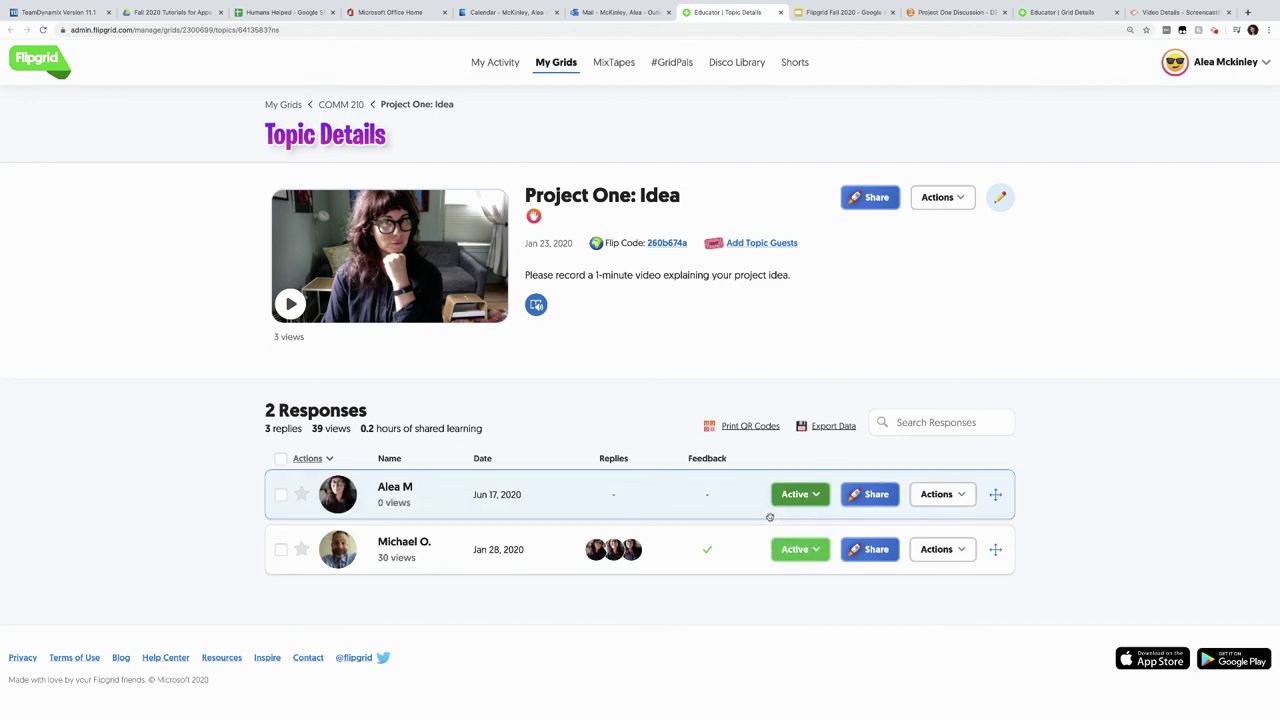